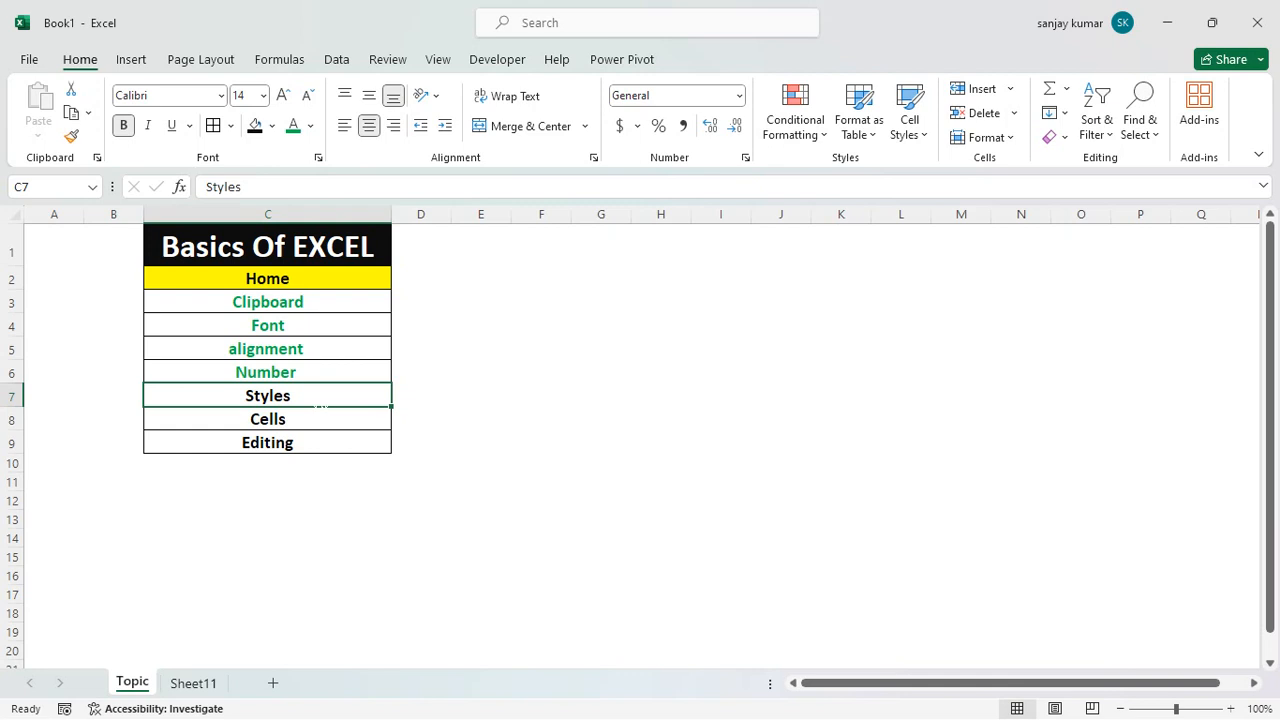
Switch to Sheet11 and select the percentage values in F4:F13.
left_click(196, 686)
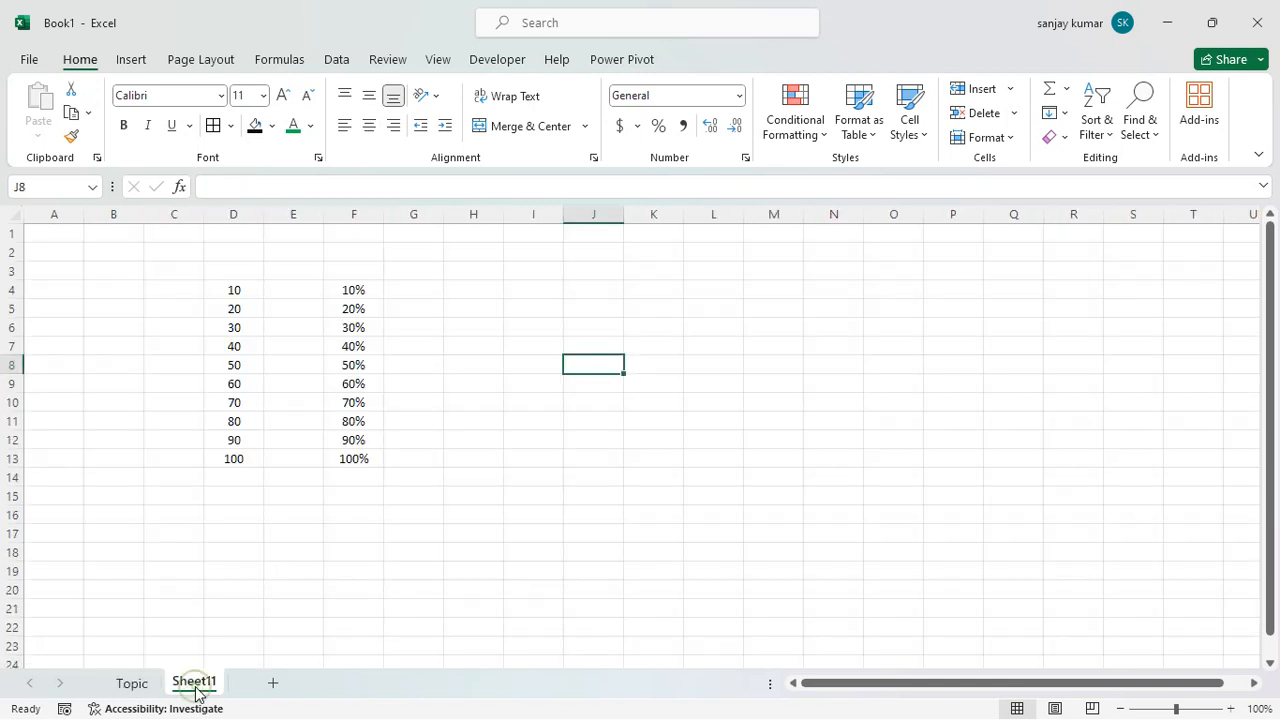
left_click_drag(235, 290, 238, 456)
left_click_drag(357, 290, 358, 453)
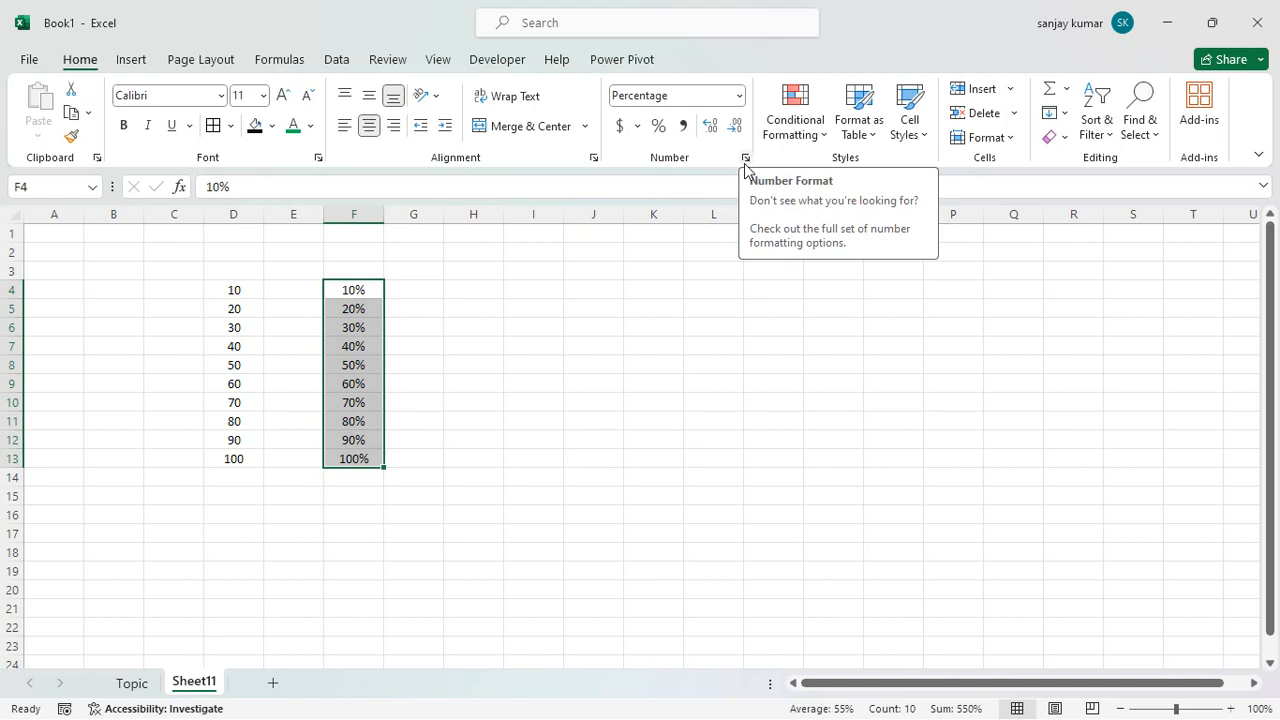
key("ctrl+v")
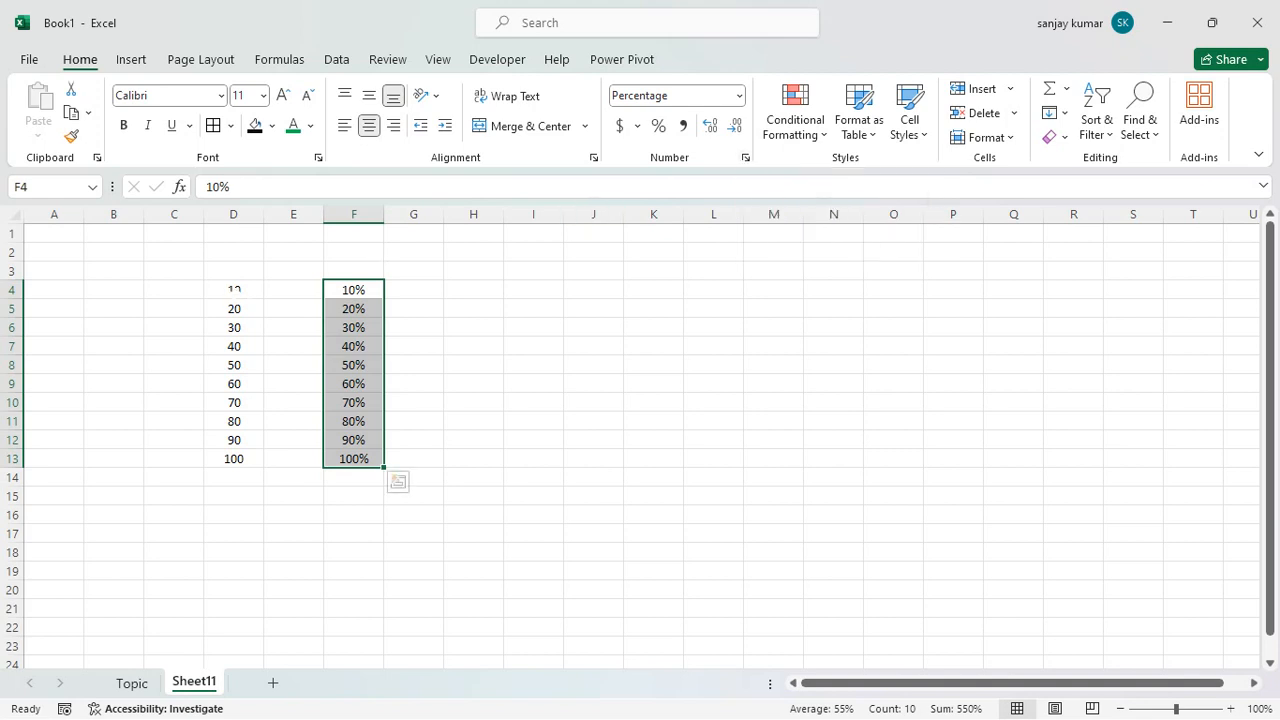
Highlight values greater than 70 in D4:D13 with Light Red Fill with Dark Red Text, and select the highlighted cells D11:D13.
left_click_drag(234, 290, 250, 456)
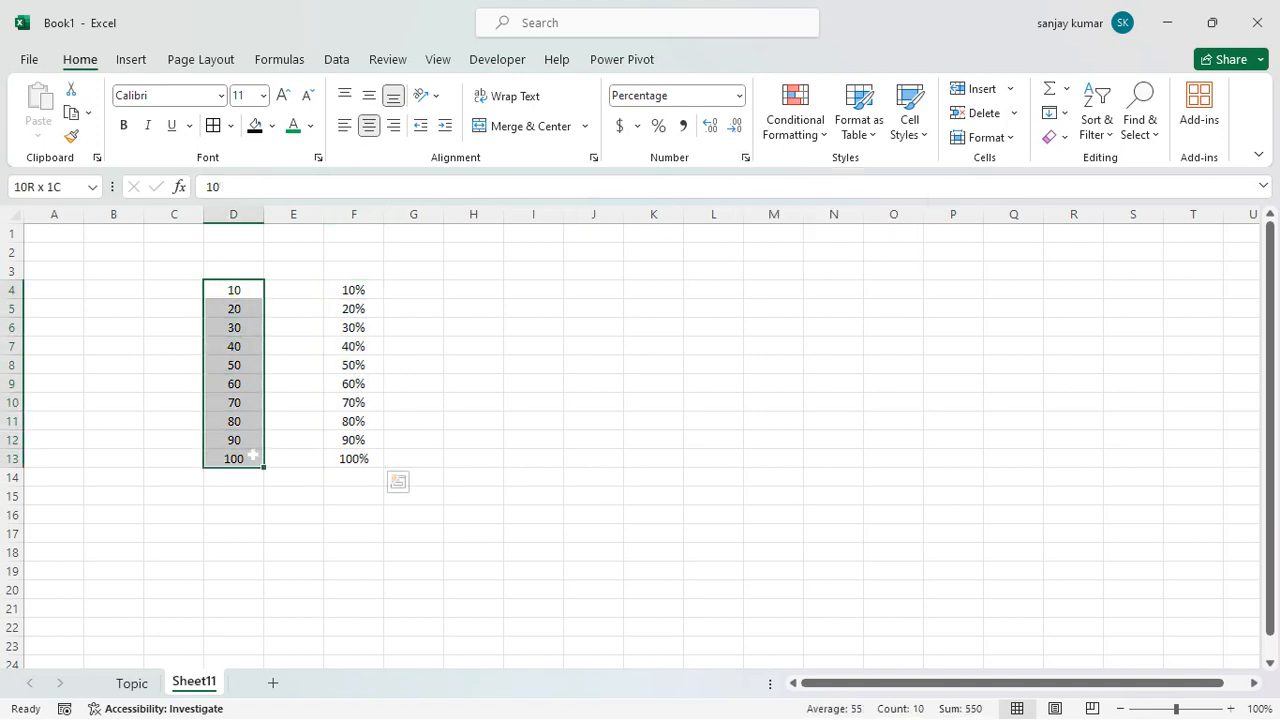
left_click(810, 116)
mouse_move(846, 174)
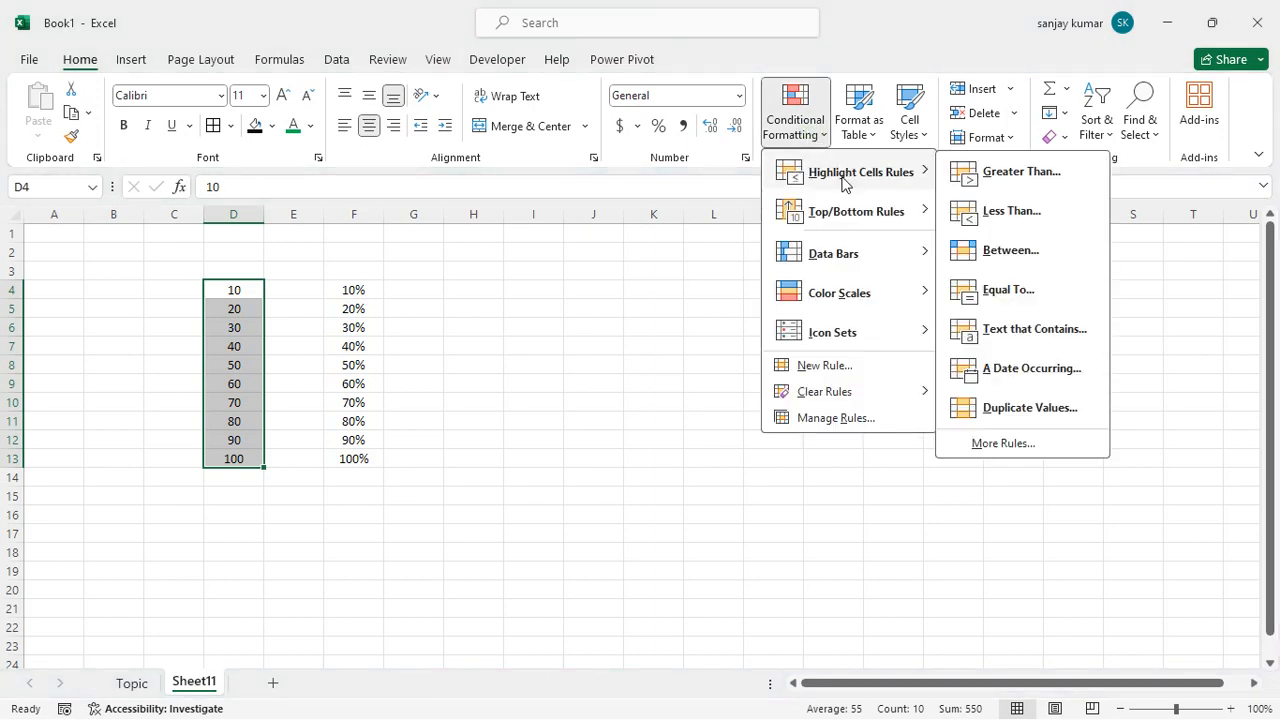
left_click(1004, 176)
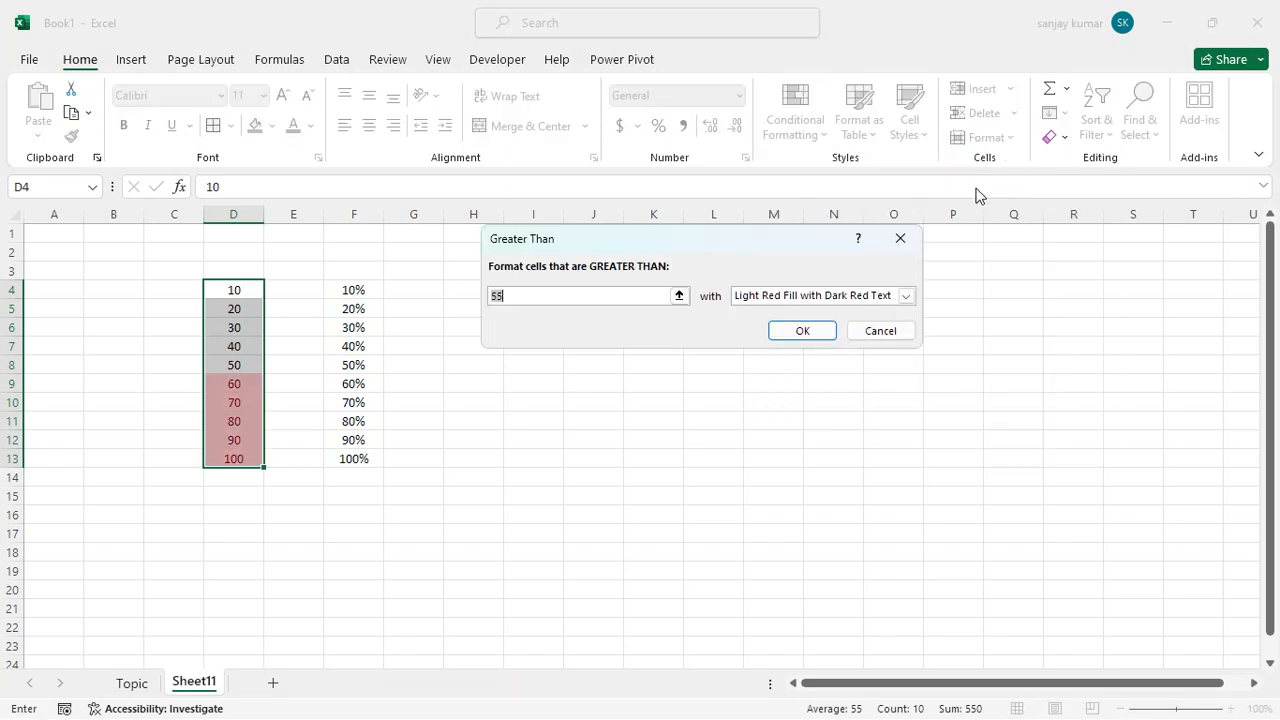
type("70")
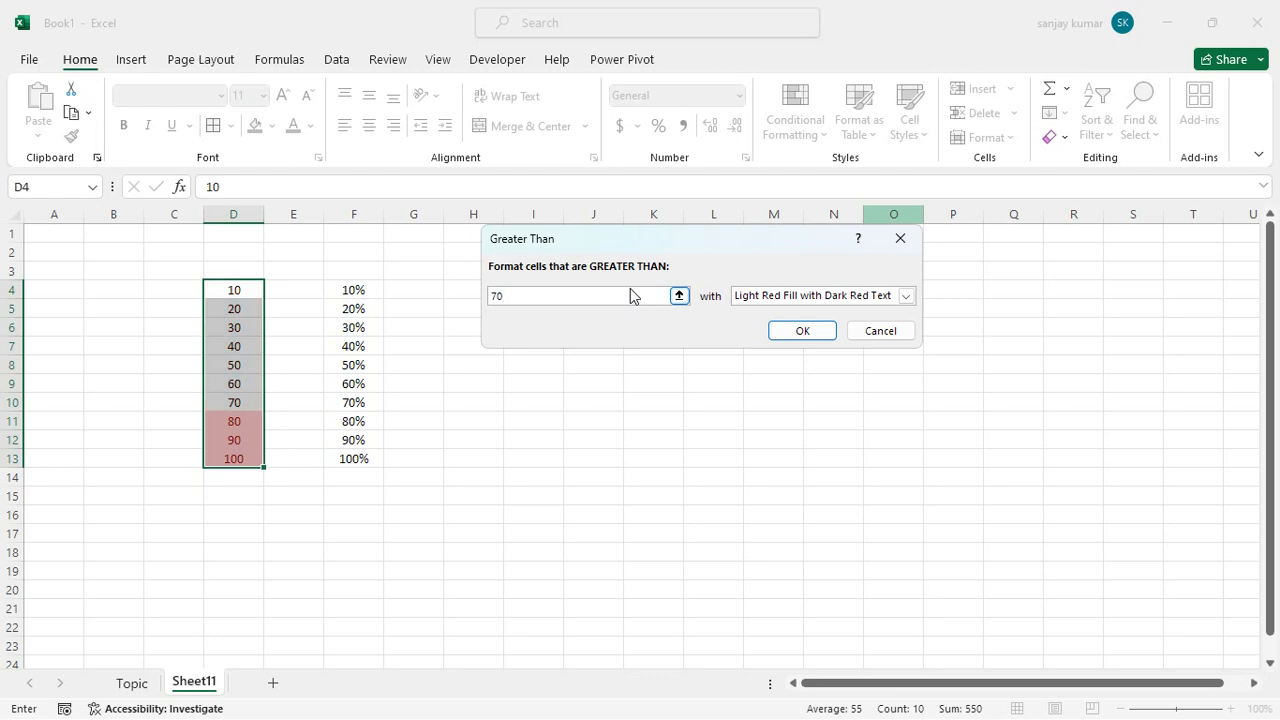
key("Return")
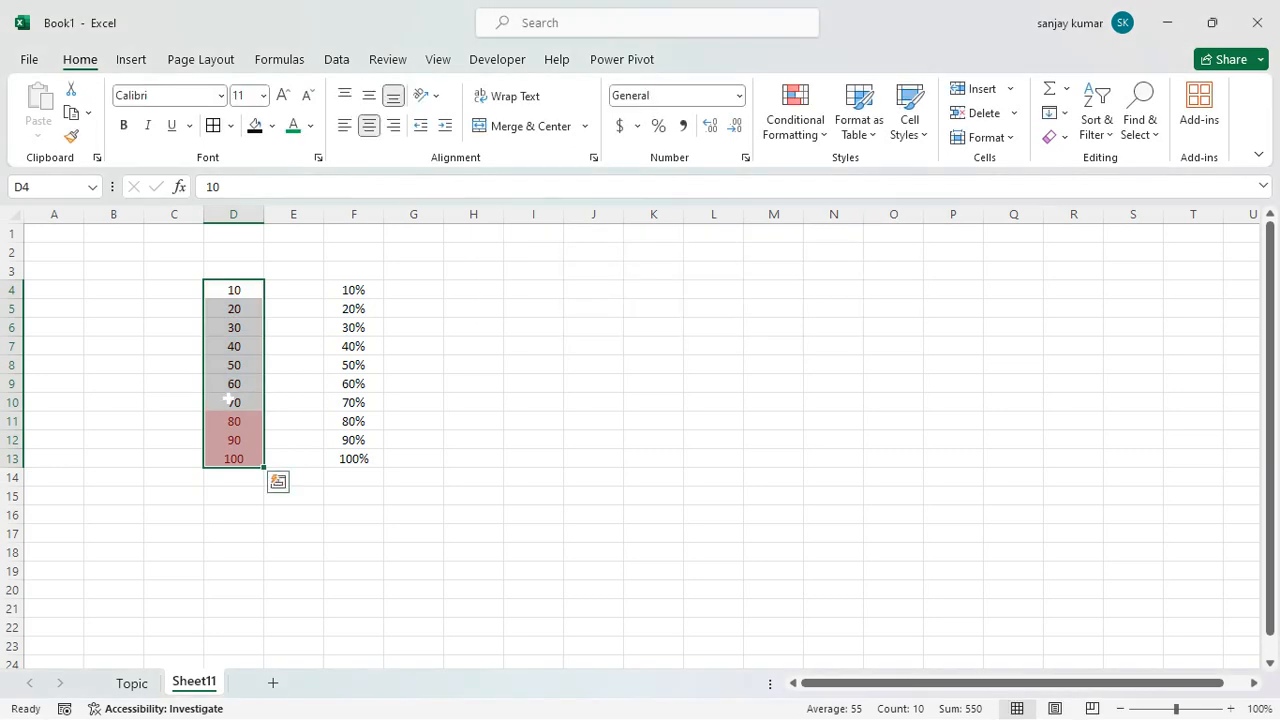
left_click(230, 420)
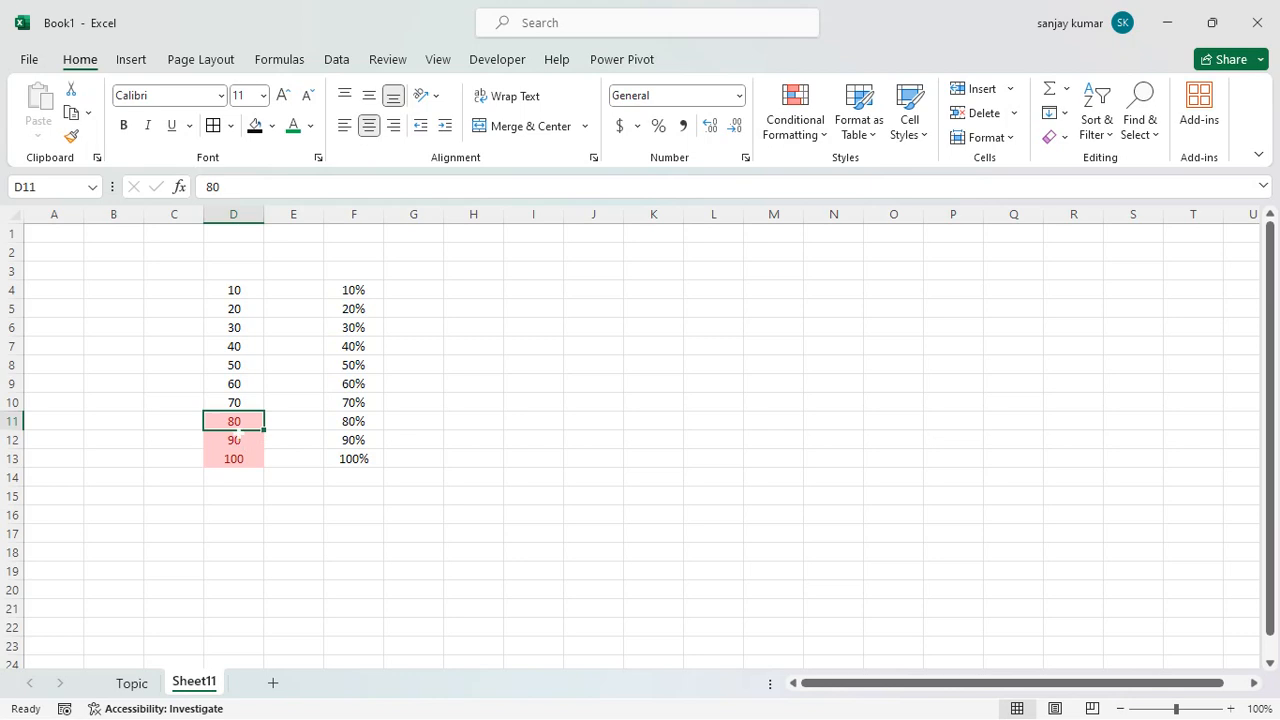
left_click_drag(236, 421, 244, 453)
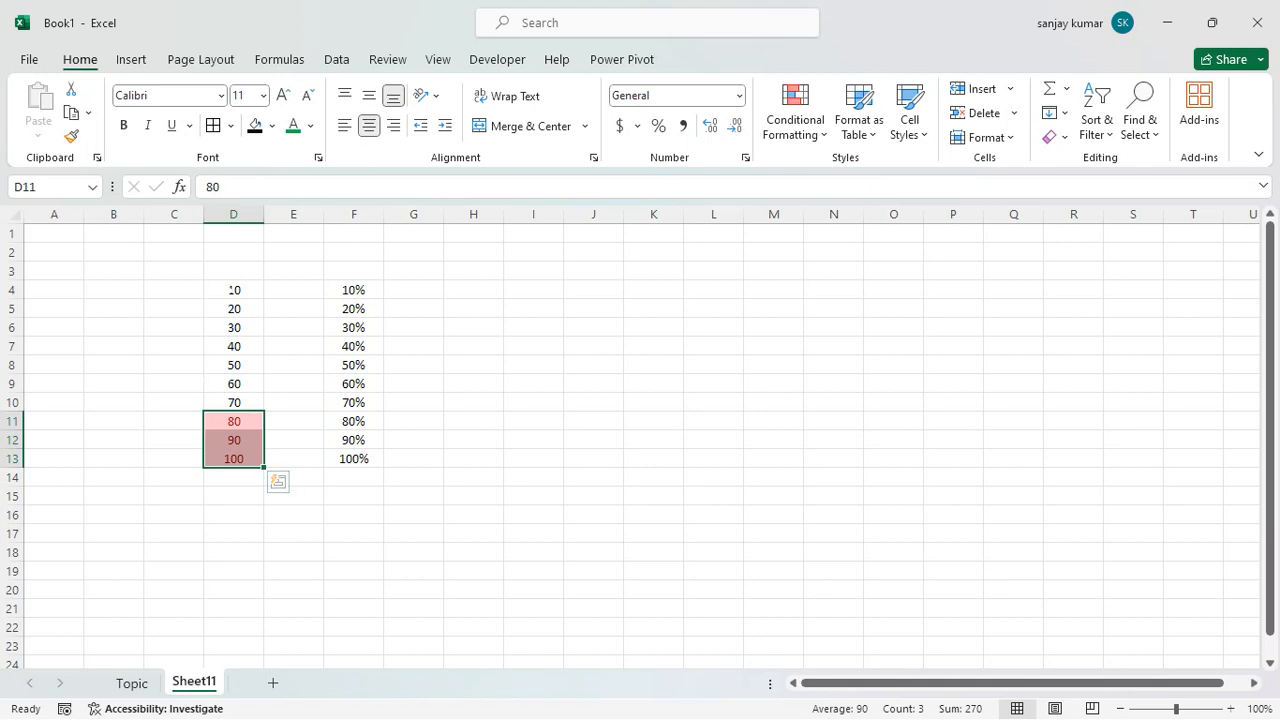
Clear the conditional formatting rules from D4:D13 only.
left_click_drag(234, 290, 246, 462)
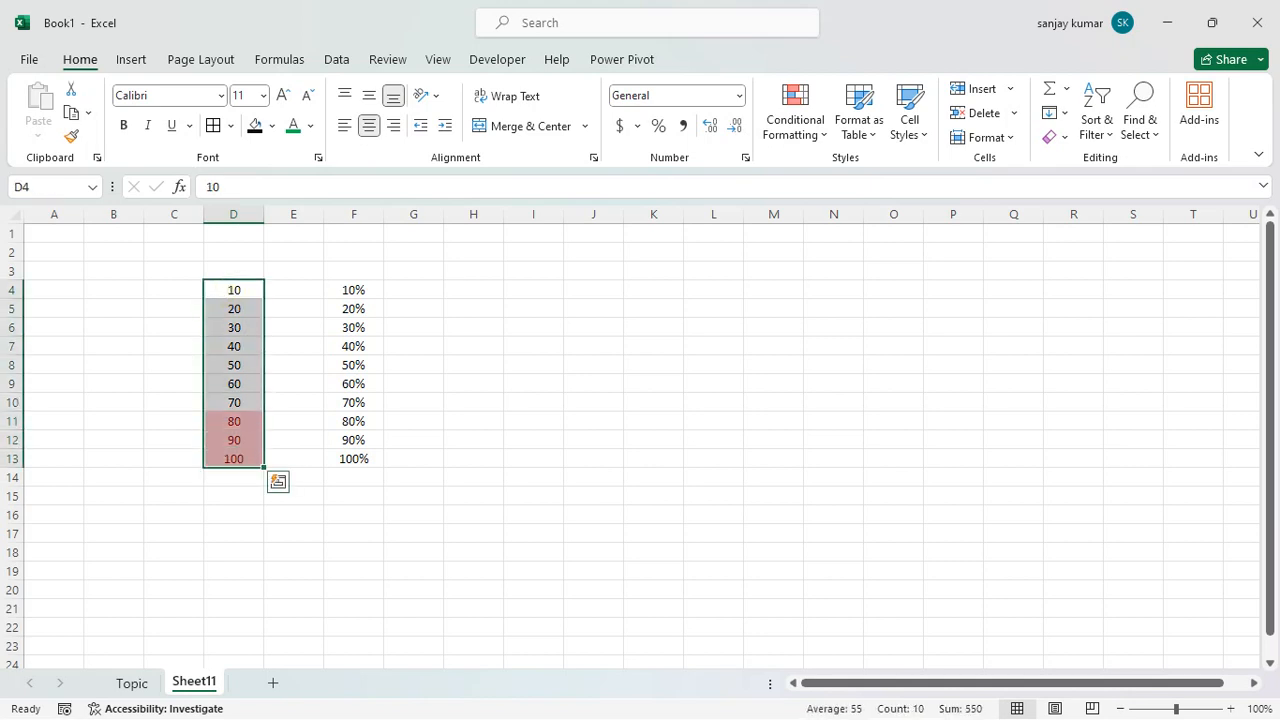
left_click(798, 127)
mouse_move(840, 400)
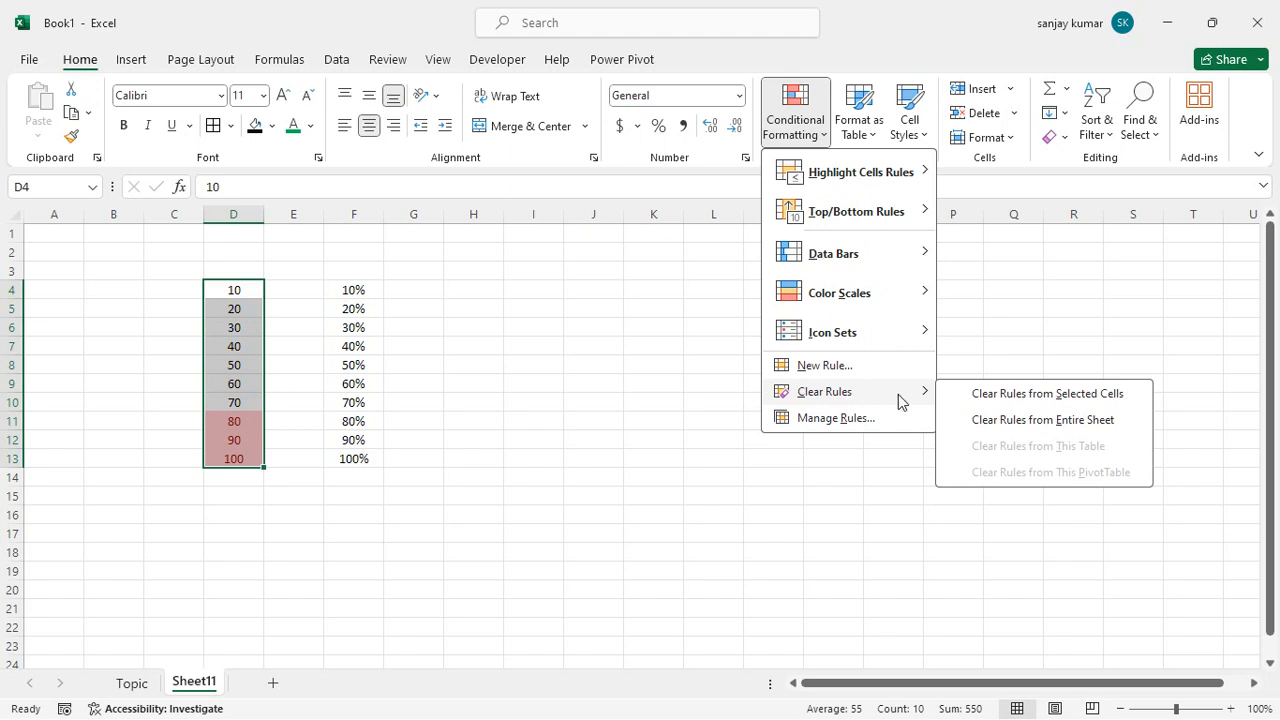
left_click(1024, 403)
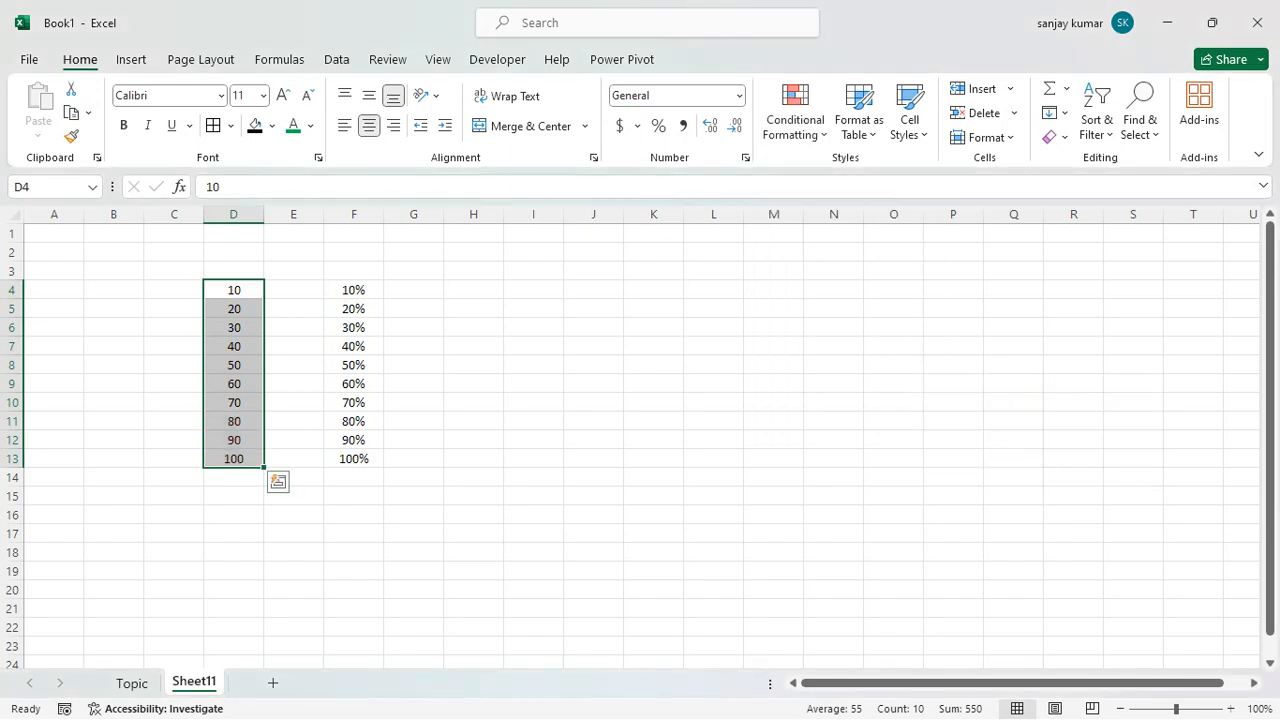
left_click_drag(237, 290, 253, 456)
left_click(798, 136)
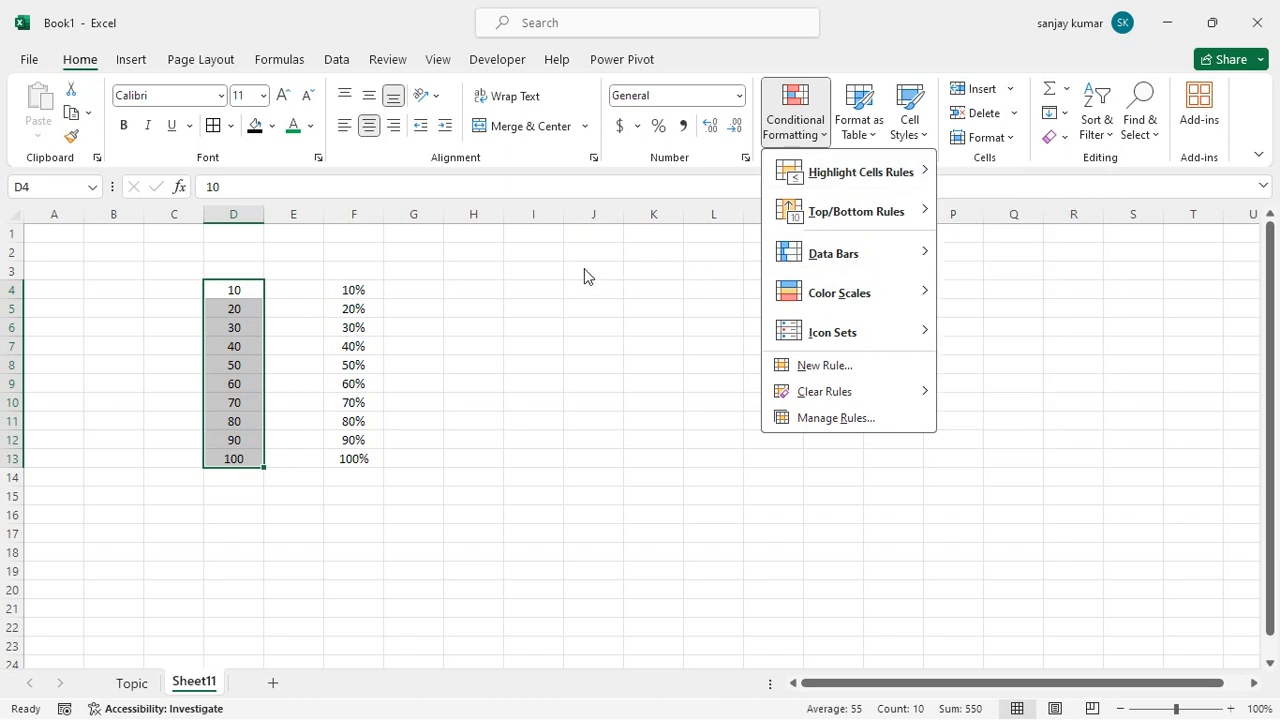
left_click(544, 288)
Enter "Youtube", "instagram" and "facebook" in cells I4, I5 and I6.
left_click(544, 288)
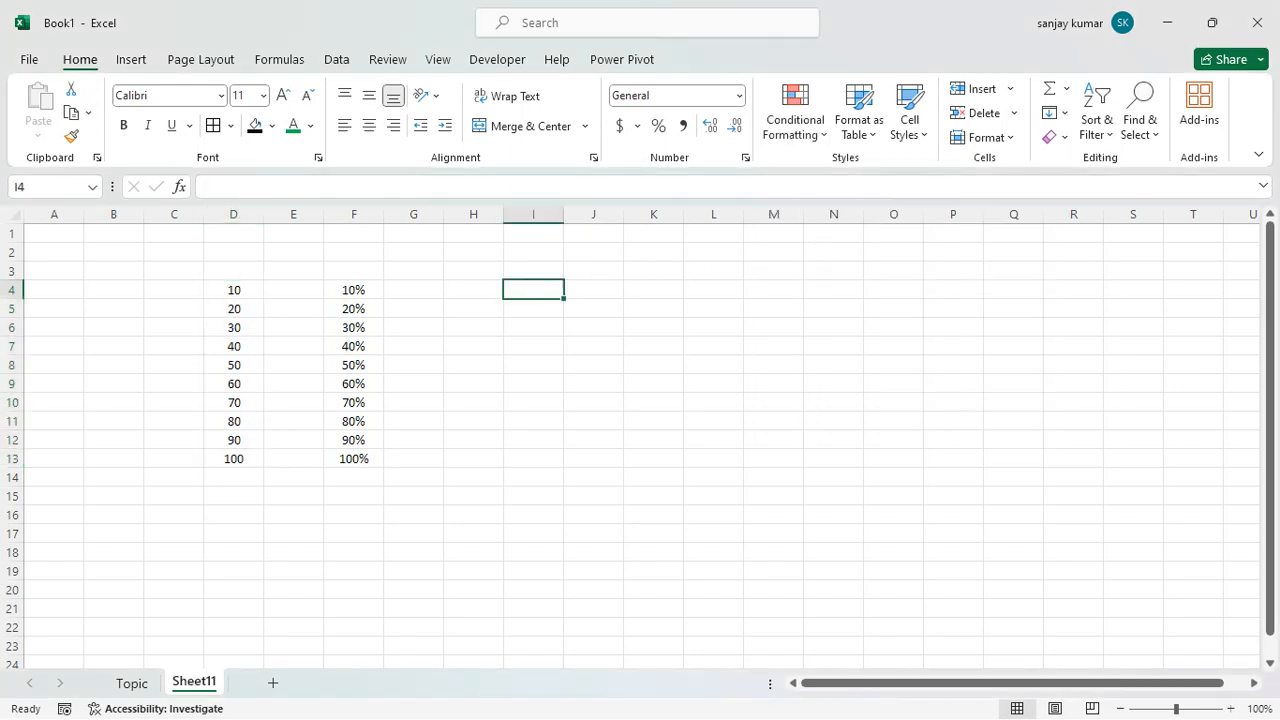
type("You")
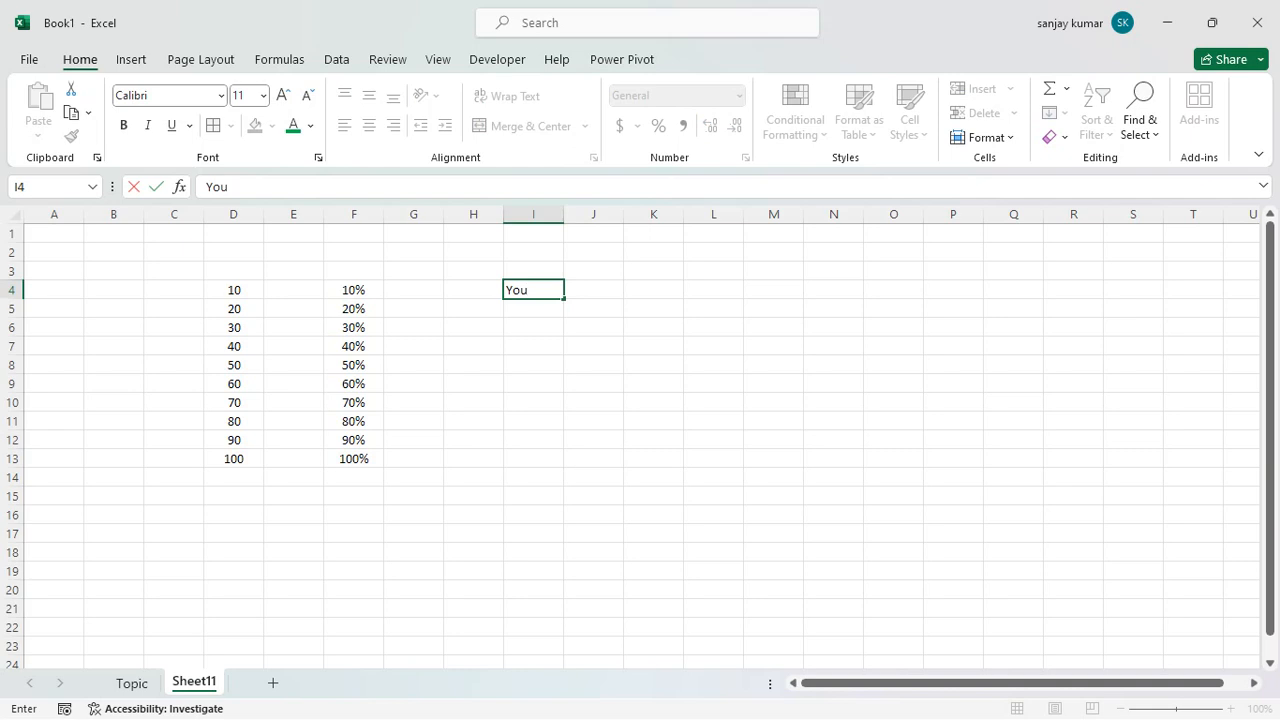
type("be")
key("BackSpace")
key("BackSpace")
type("tube")
key("Return")
type("instagram")
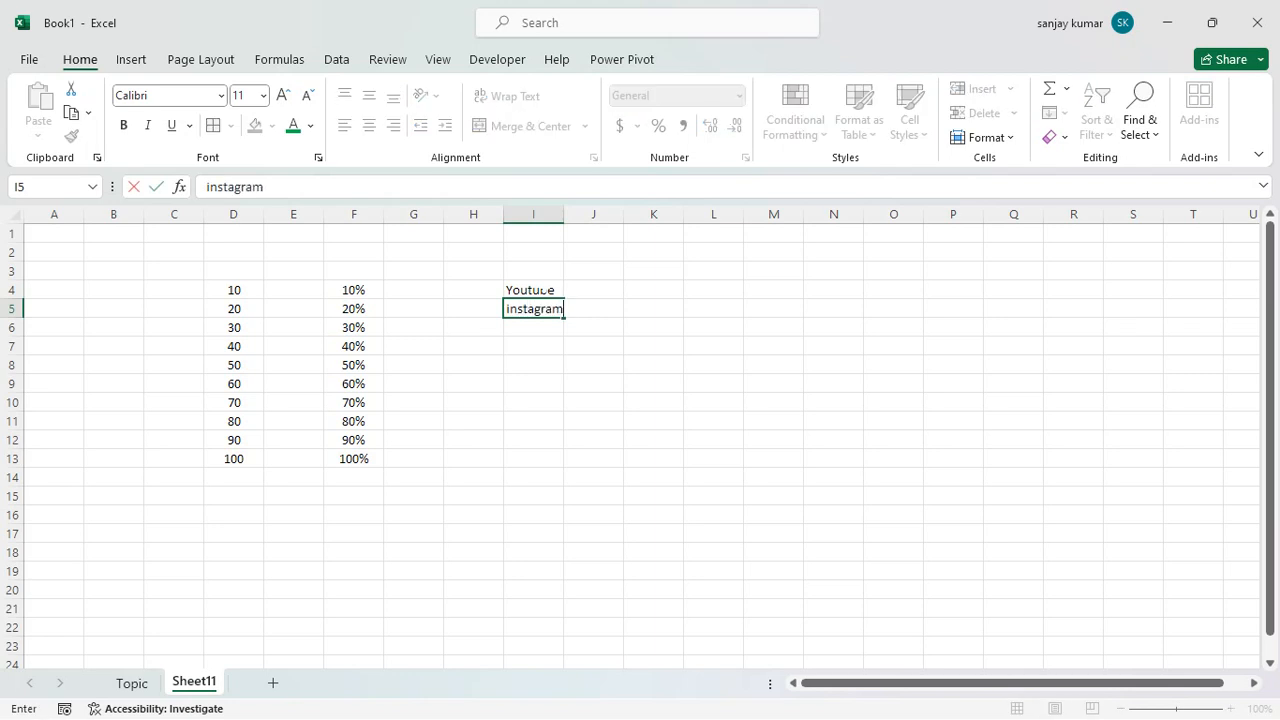
key("Return")
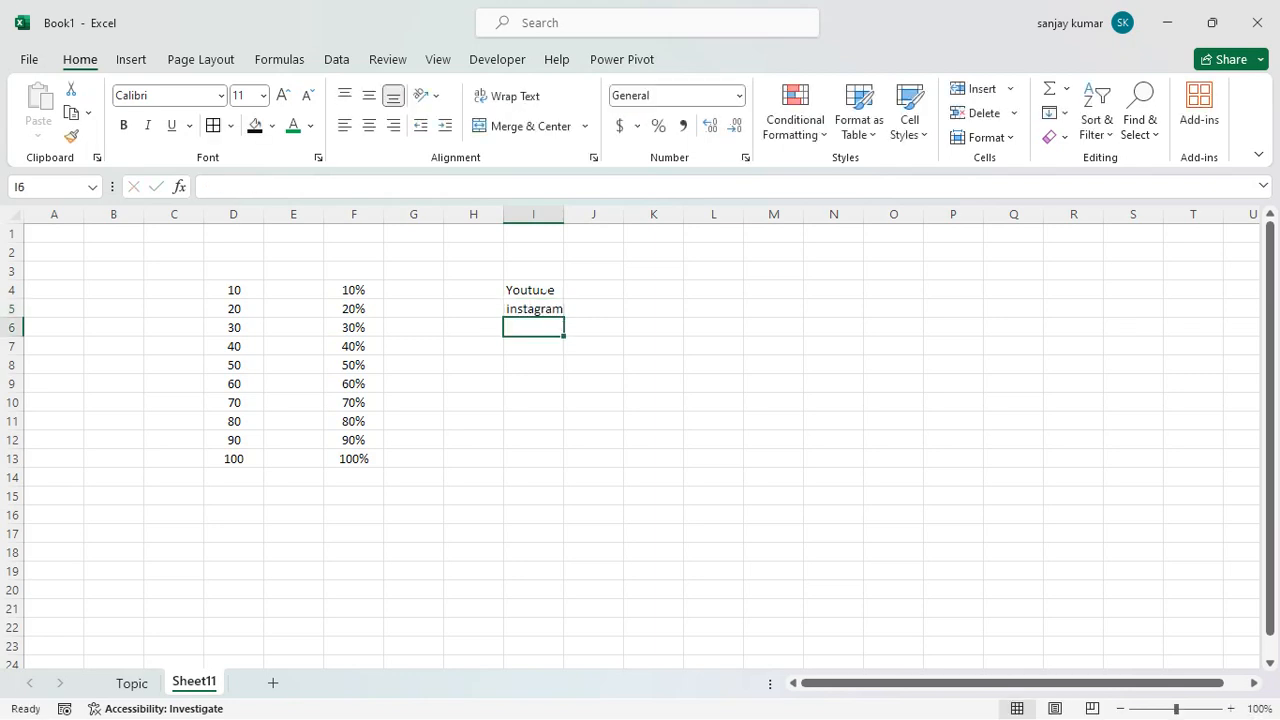
type("fac")
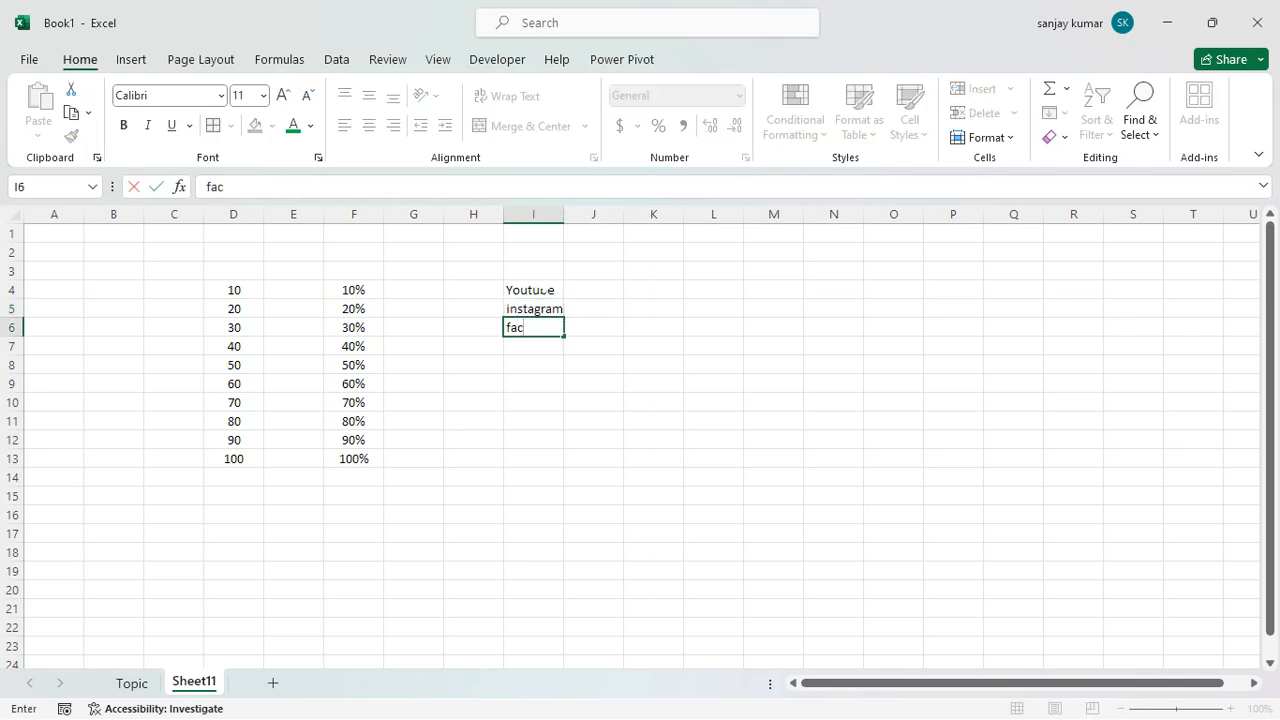
type("ebook")
key("Return")
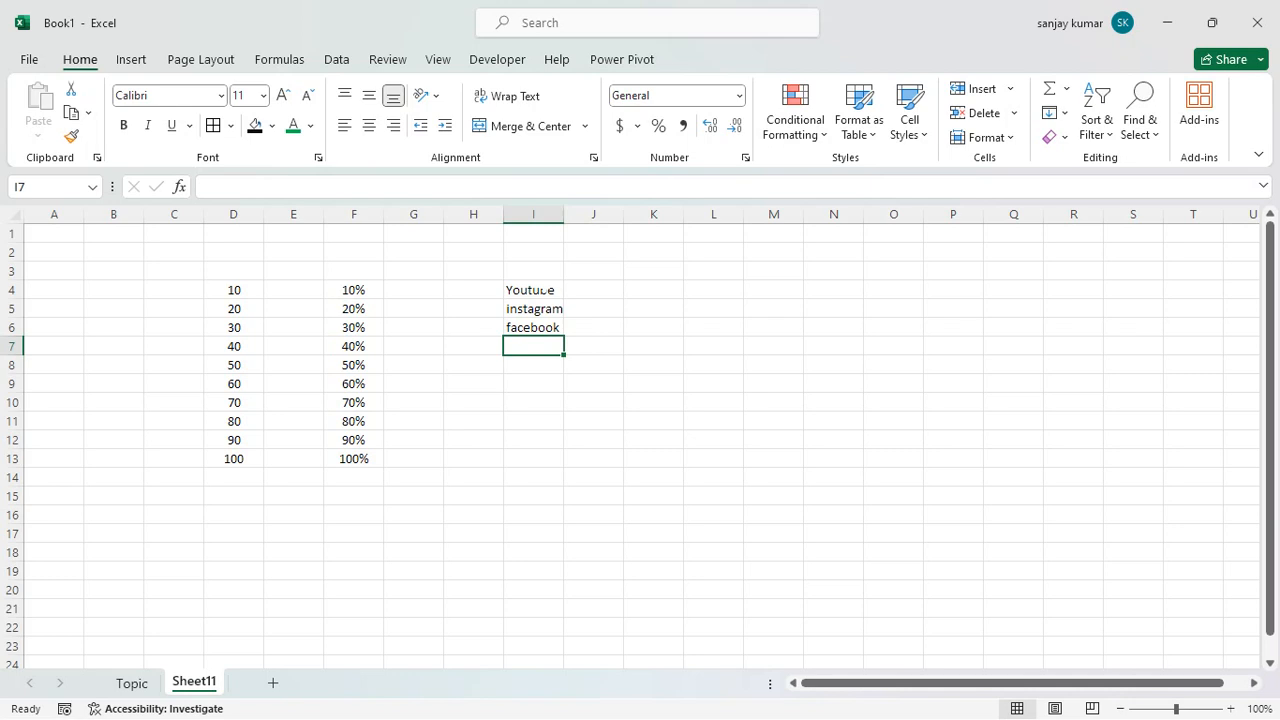
Continue the list with "vidmate", "linkdin" and "twitter" in cells I7, I8 and I9.
type("v")
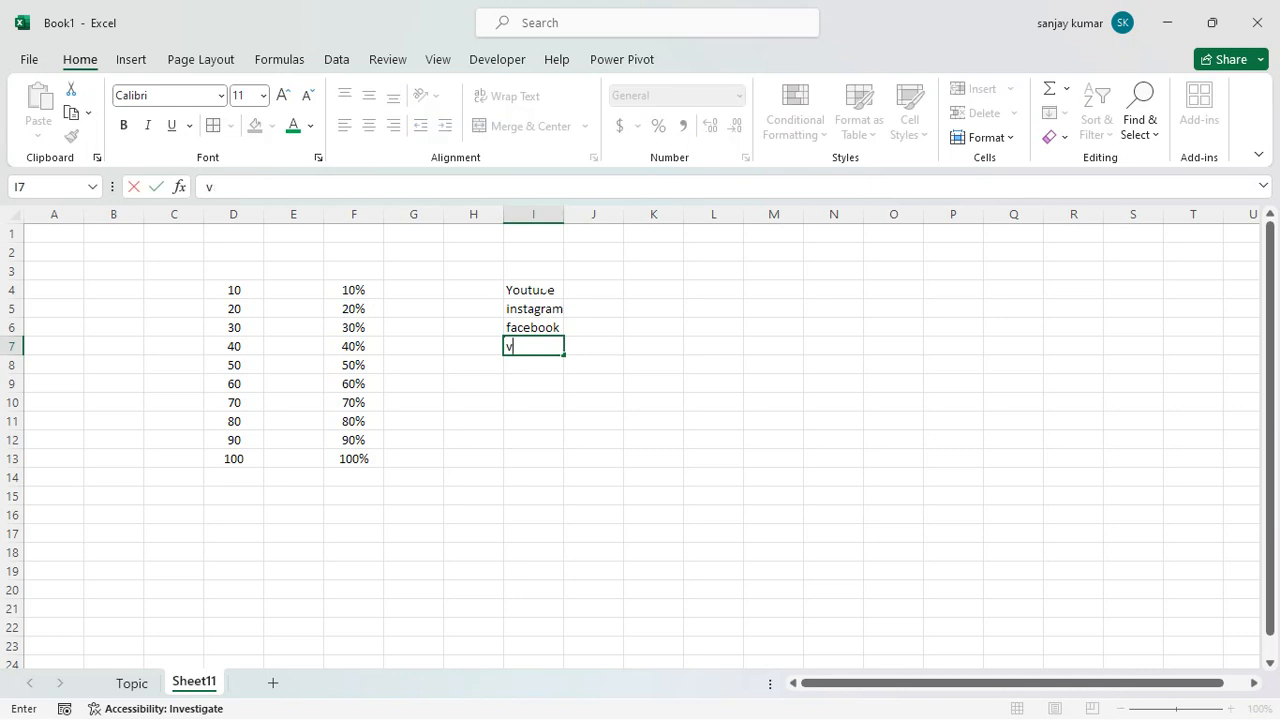
type("idmate")
key("ctrl+Return")
key("Return")
type("lin")
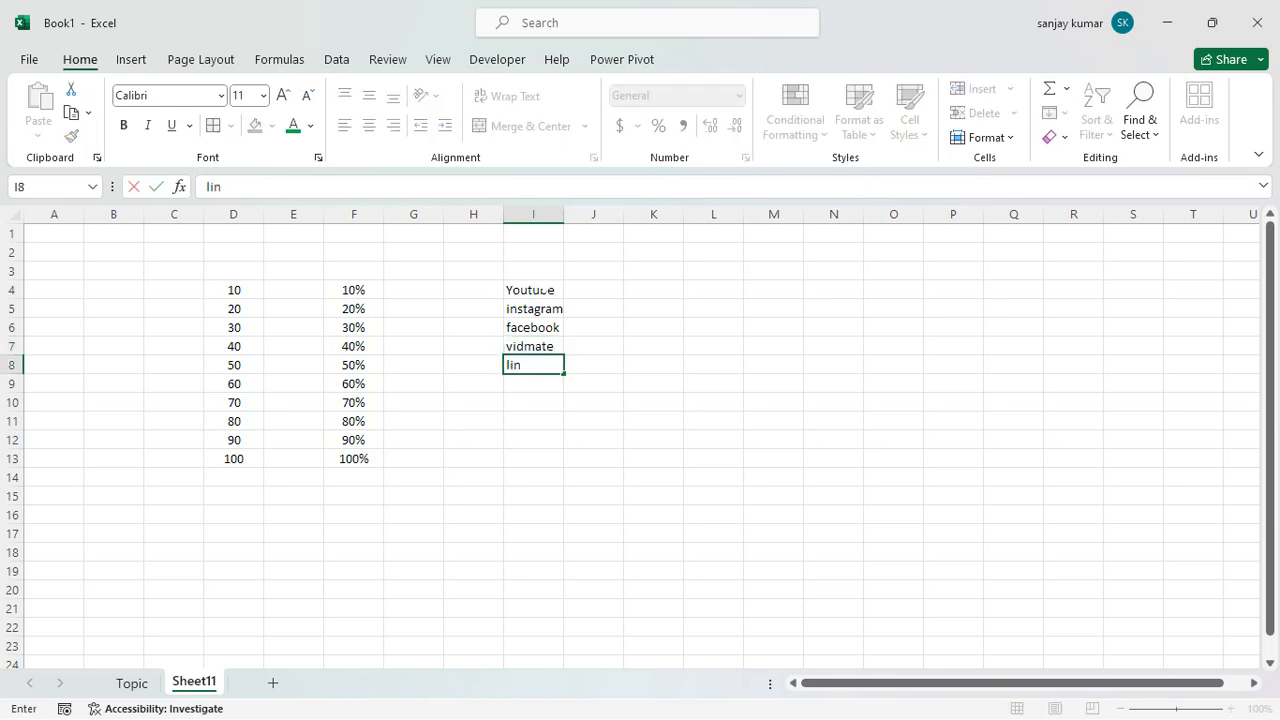
type("kdin")
key("Return")
type("twi")
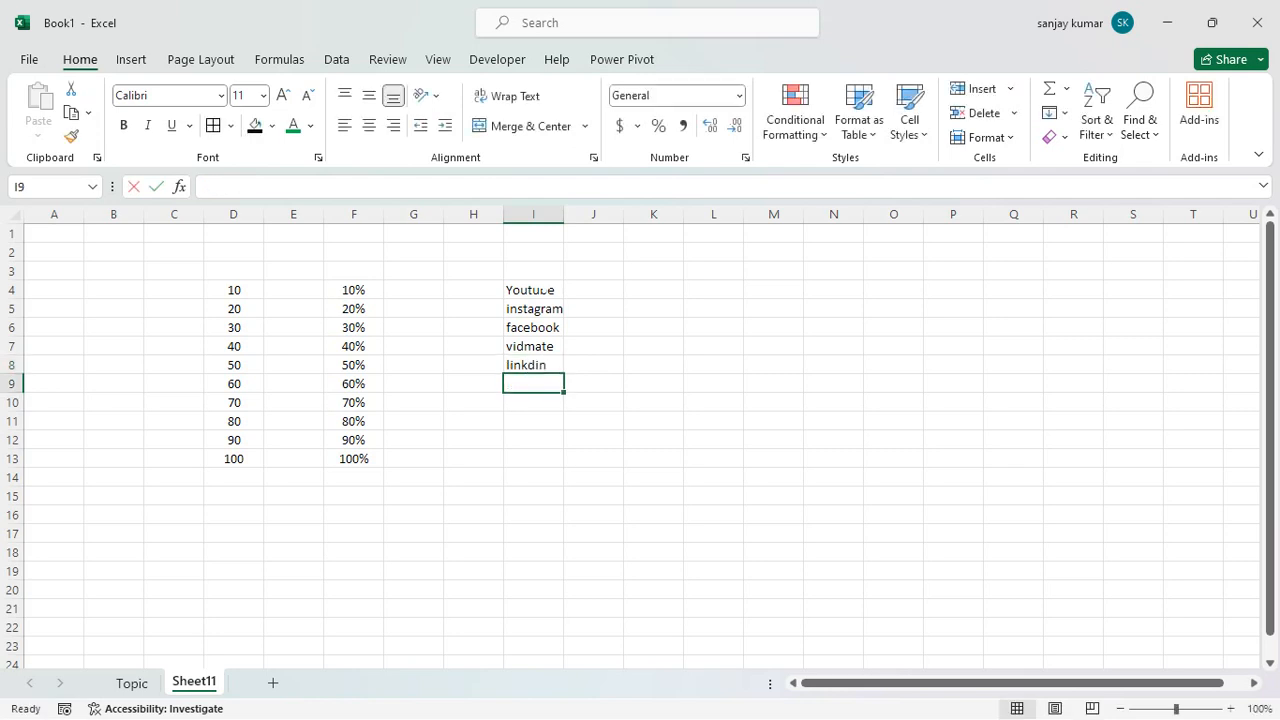
type("tter")
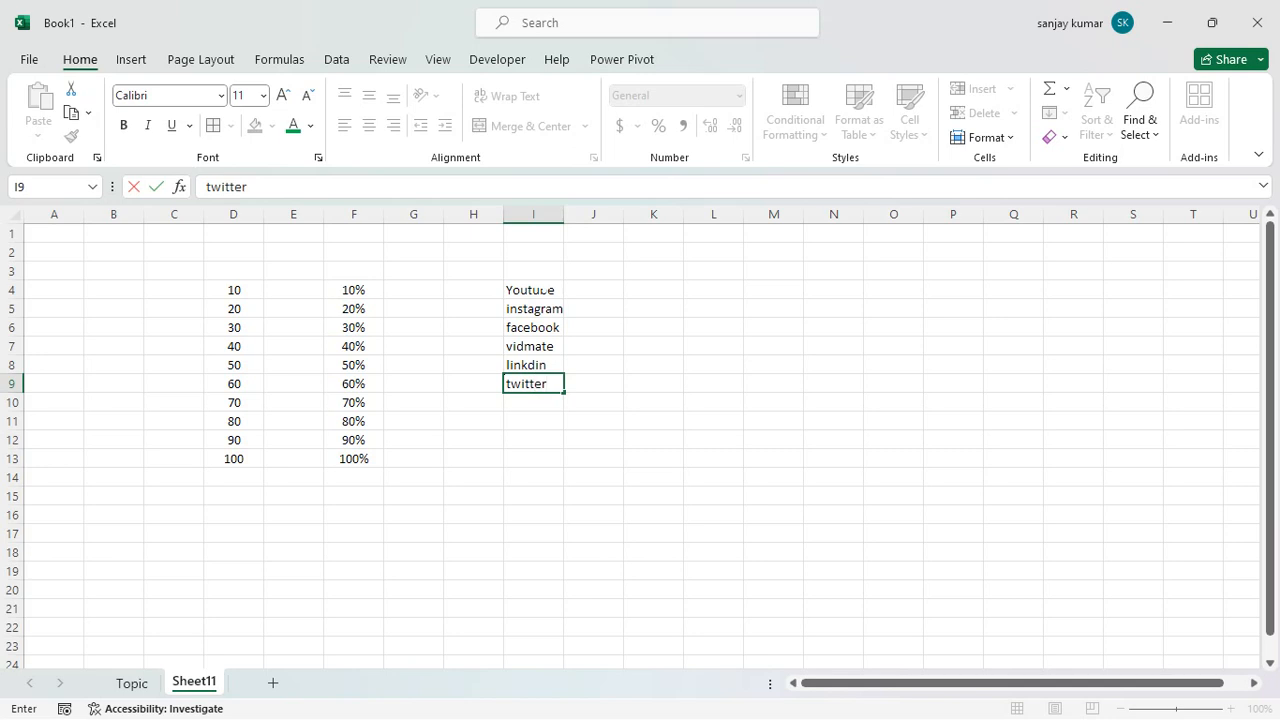
key("Return")
Start a Text That Contains highlight rule on I4:I9 for the text "linkdin" and choose Custom Format for it.
left_click_drag(546, 290, 537, 384)
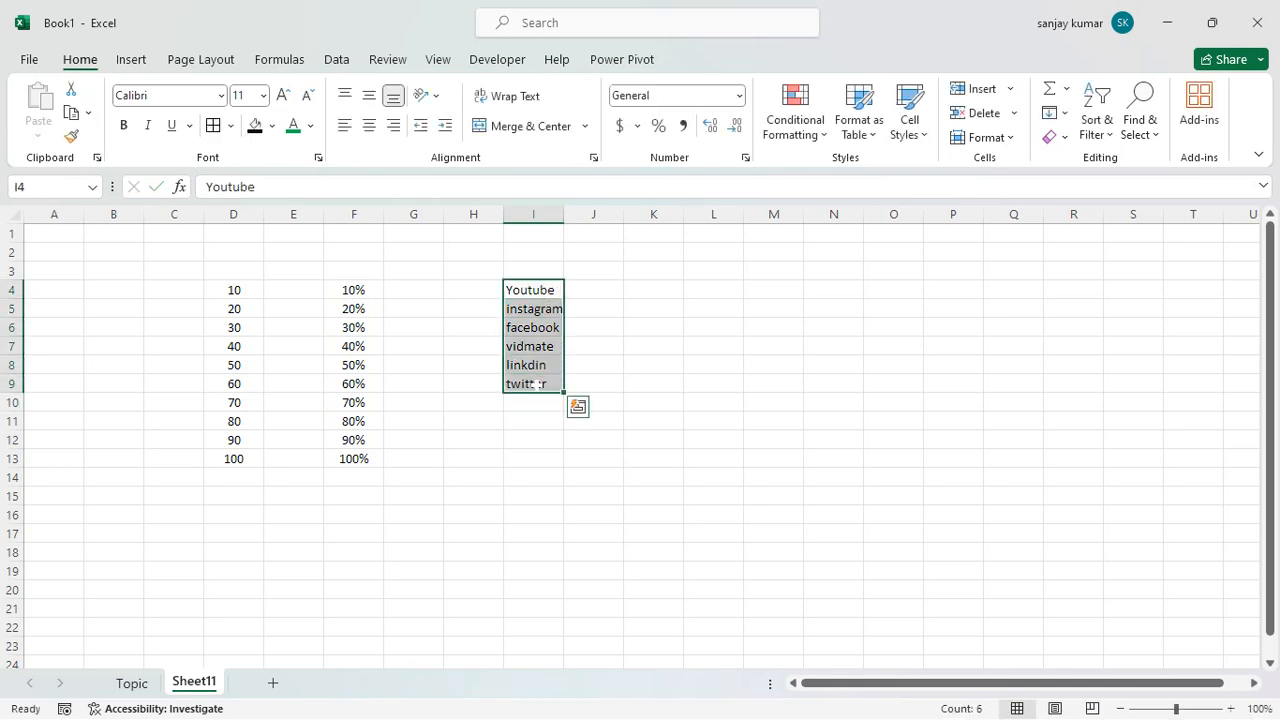
left_click(812, 136)
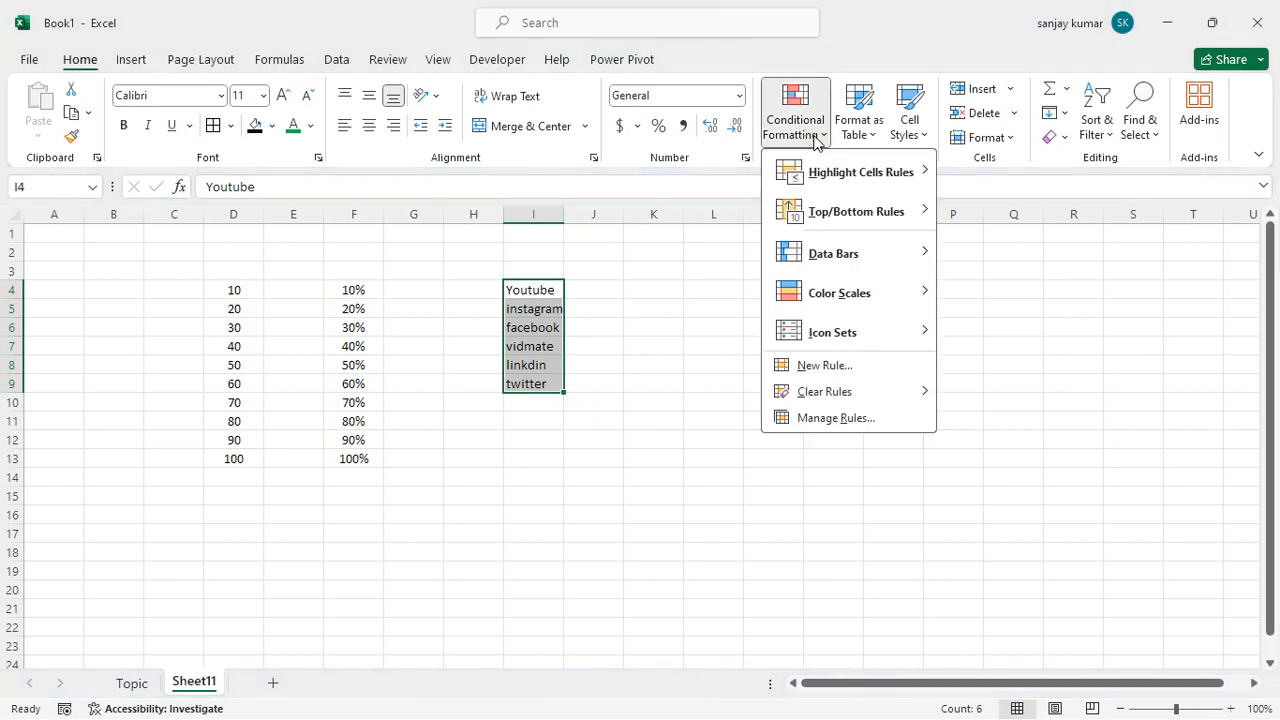
mouse_move(820, 167)
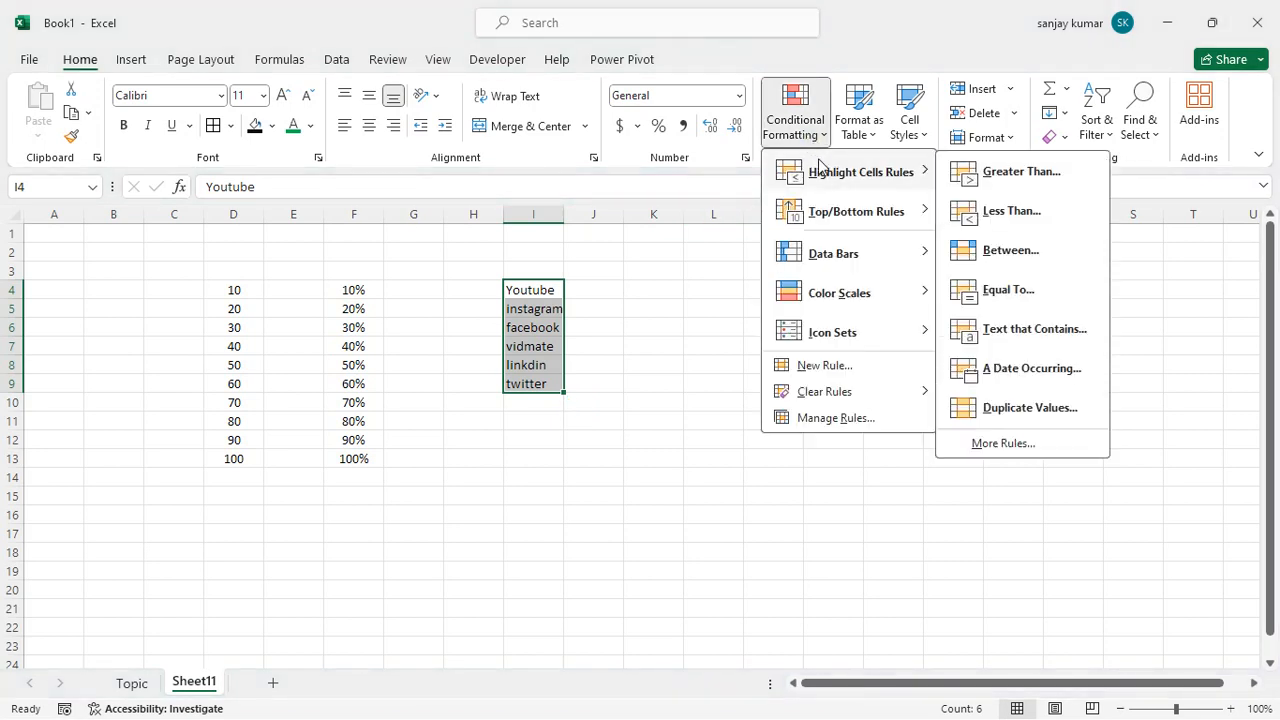
left_click(1055, 337)
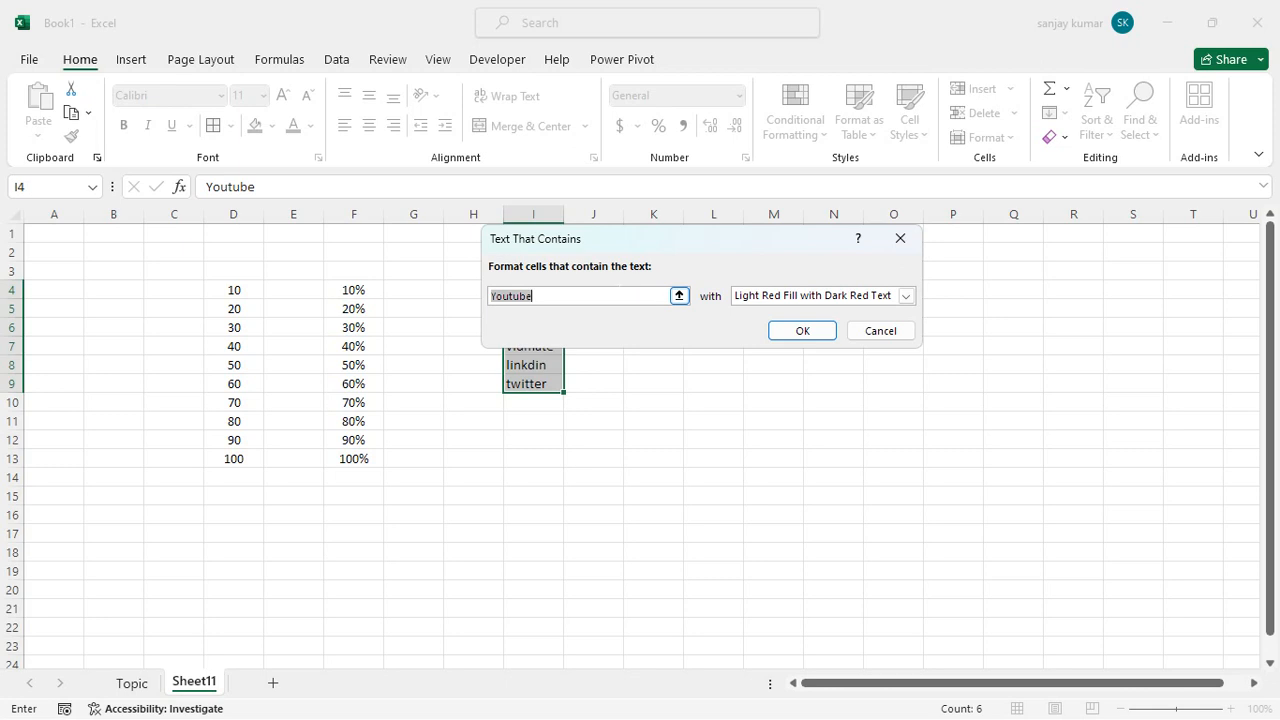
type("li")
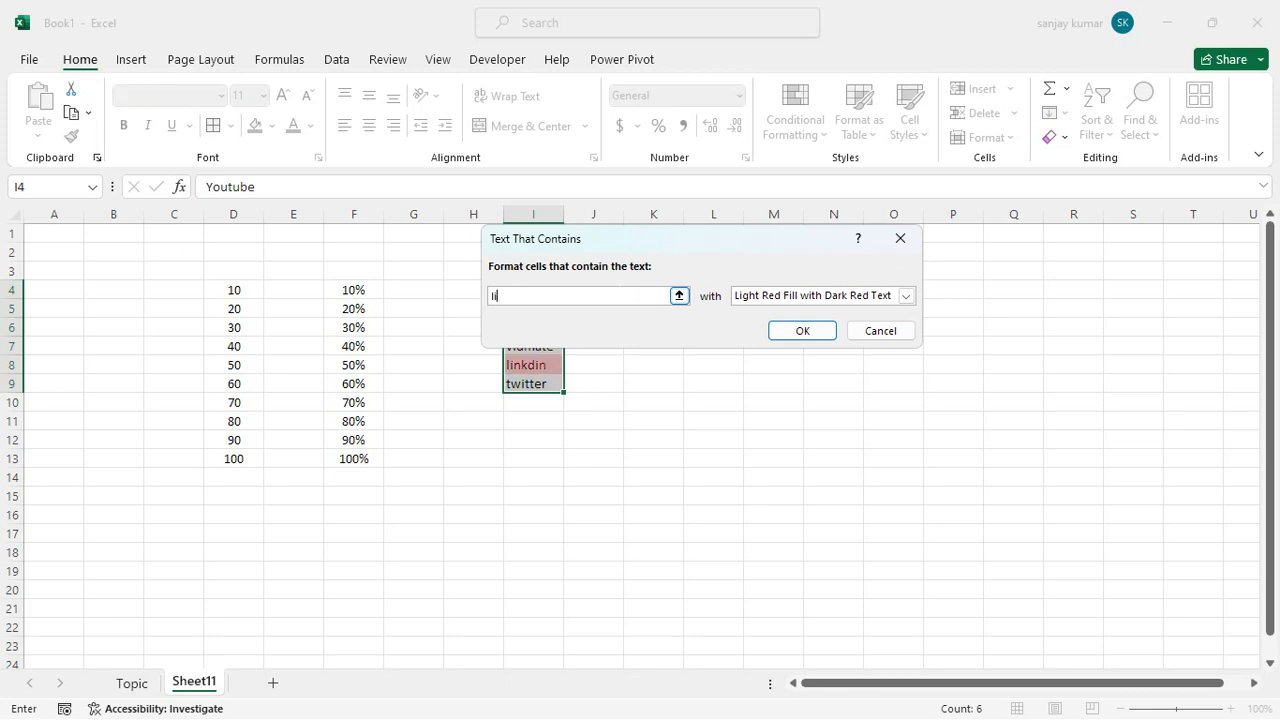
type("nkdin")
left_click(906, 296)
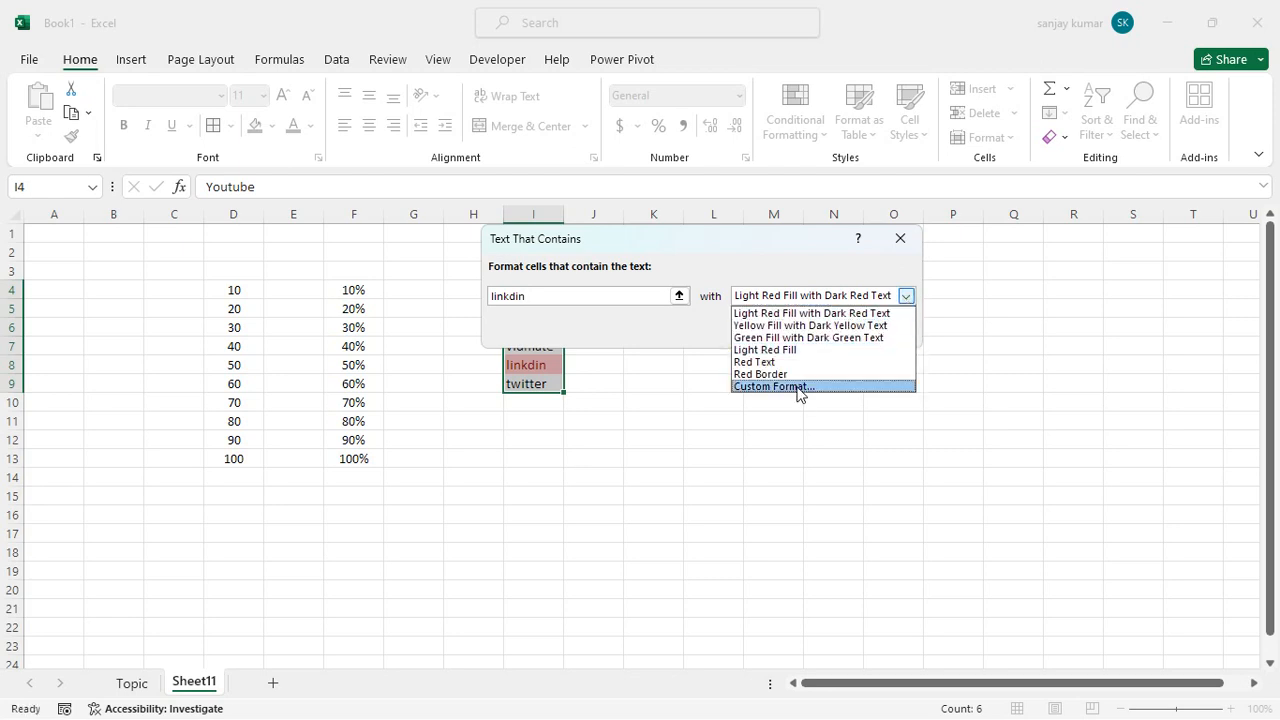
left_click(795, 386)
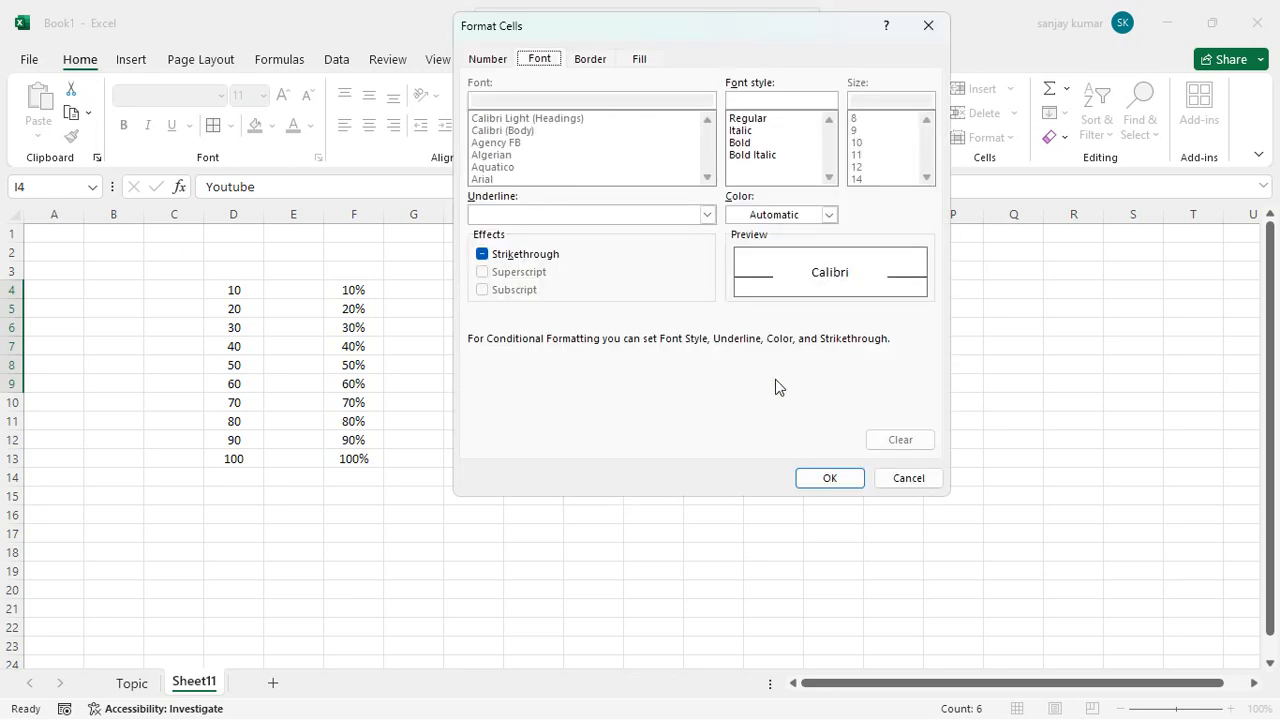
Give the "linkdin" rule on I4:I9 a custom format of bold white text on a red fill and apply it.
left_click(744, 144)
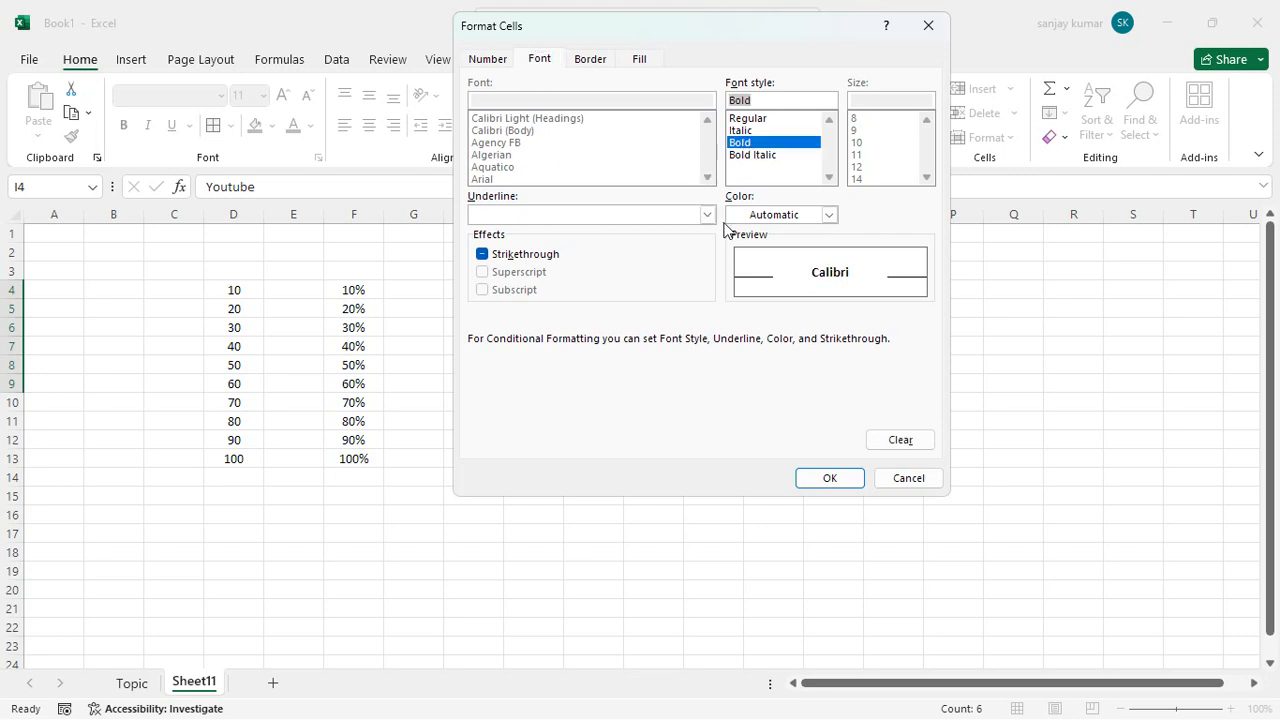
left_click(830, 215)
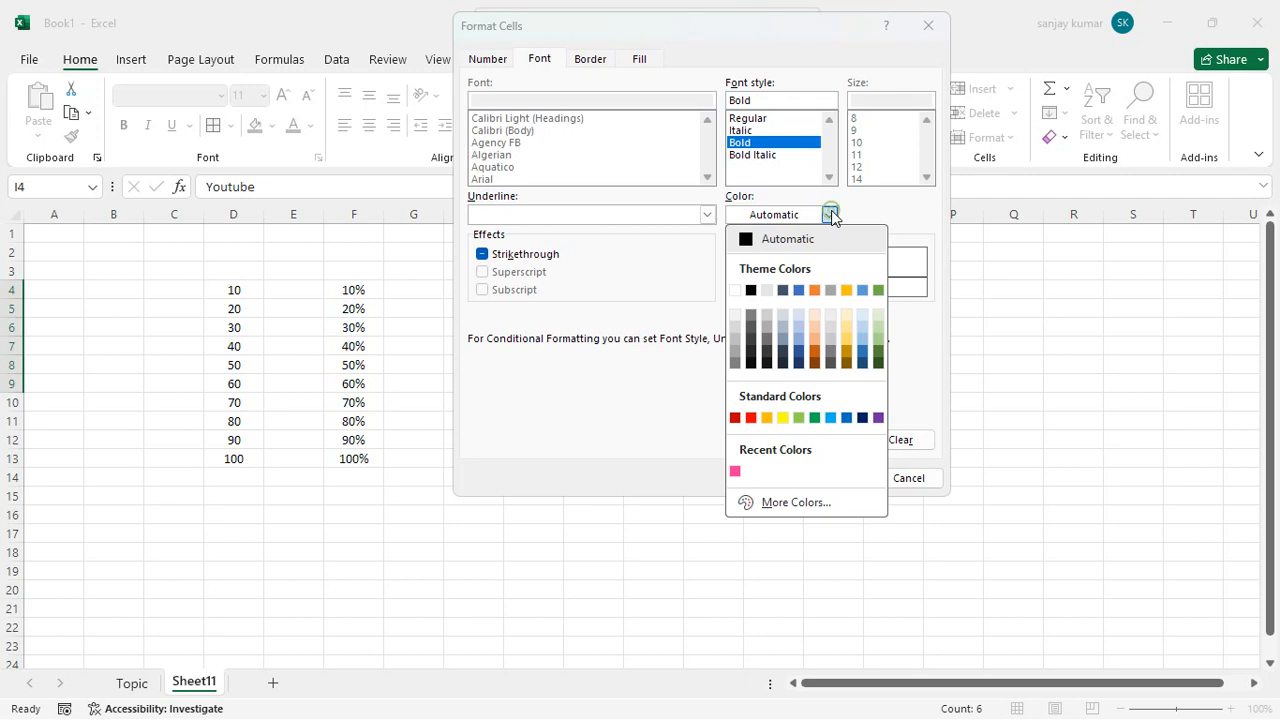
left_click(745, 290)
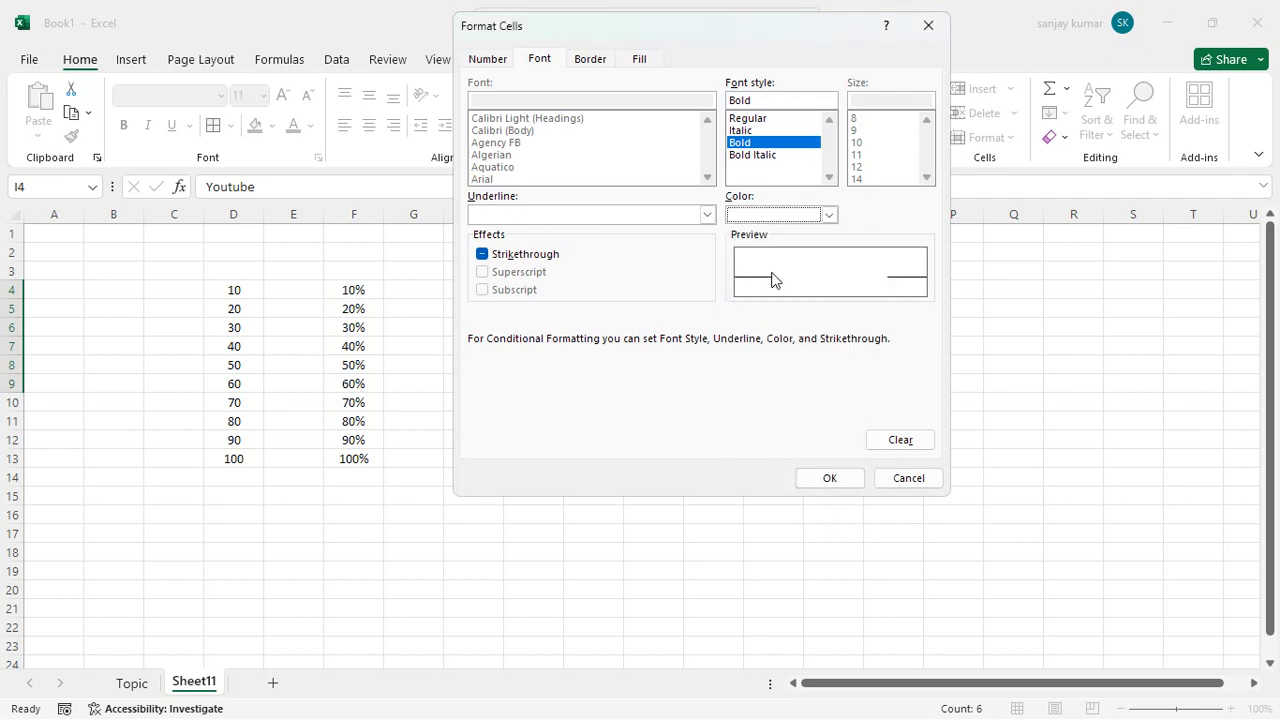
left_click(640, 62)
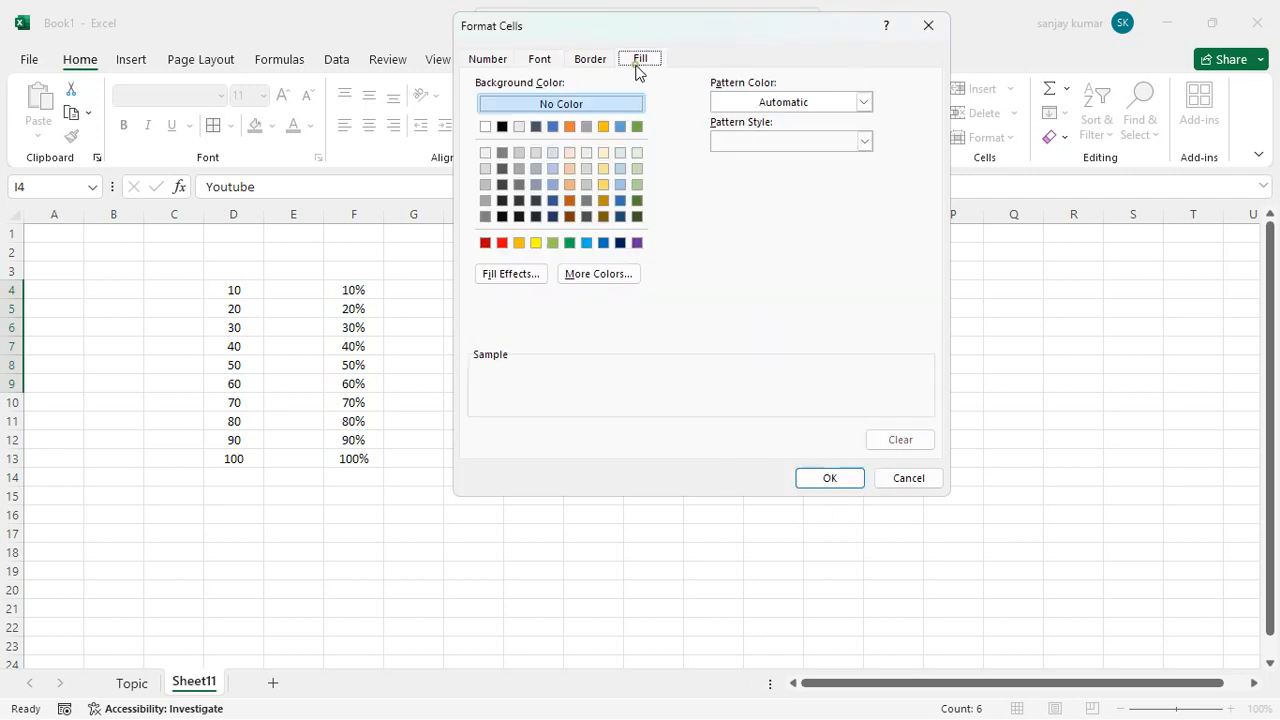
left_click(502, 243)
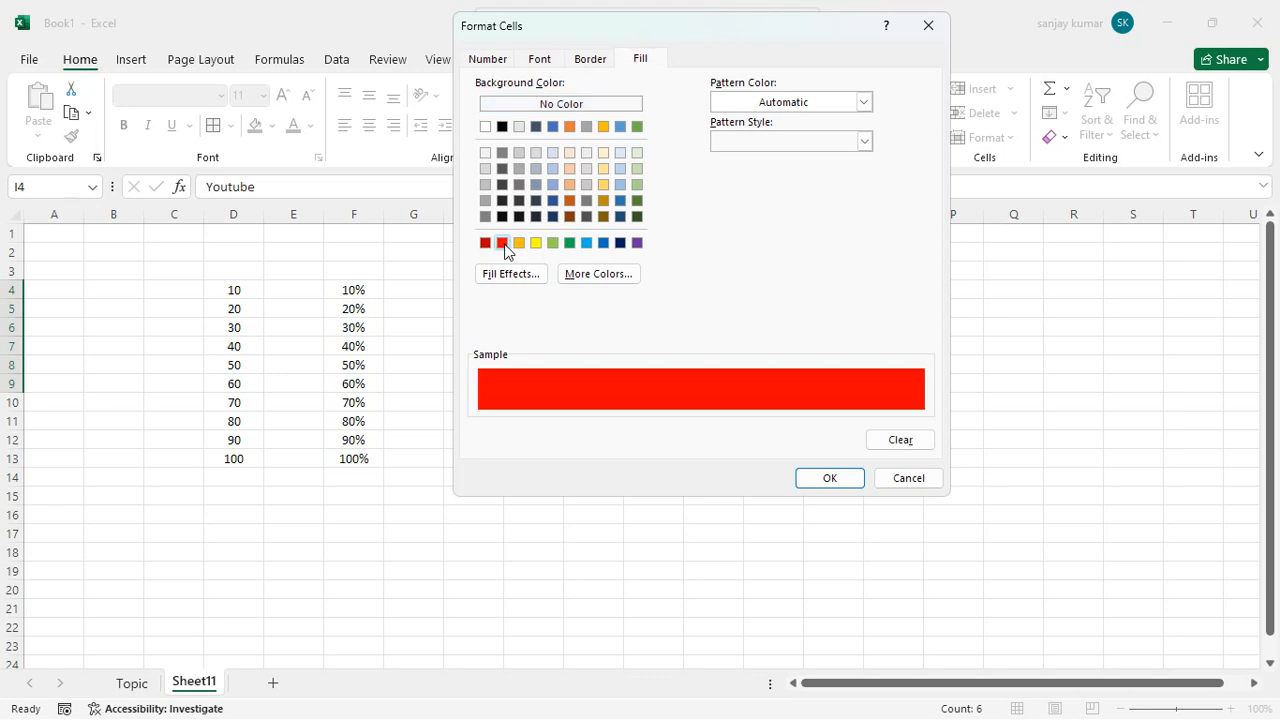
left_click(829, 478)
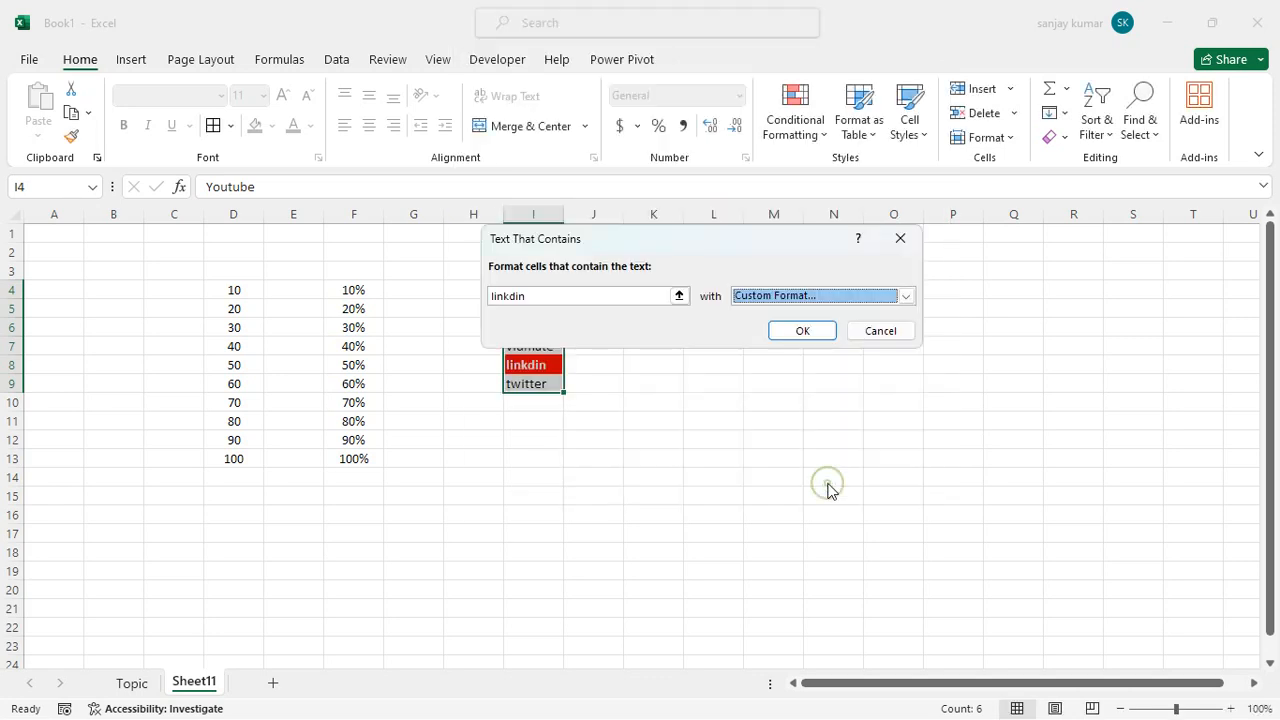
left_click(806, 330)
left_click(716, 327)
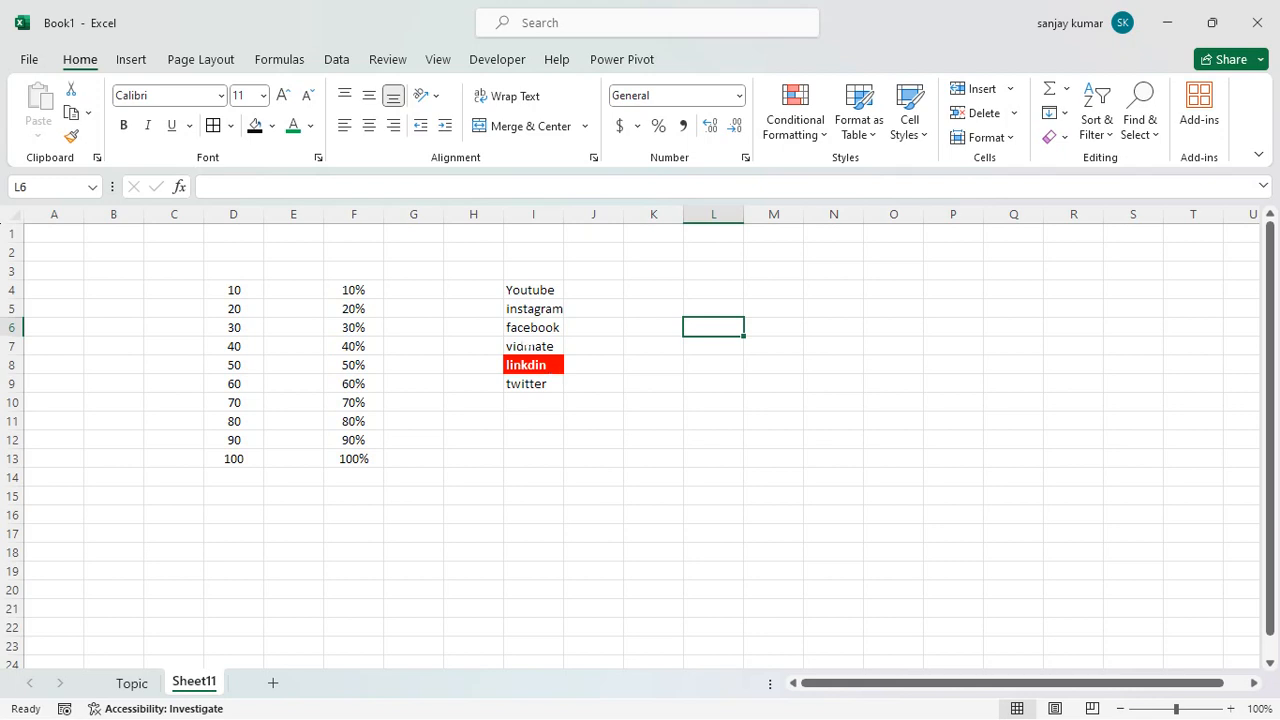
Clear the conditional formatting rules from the selected cells I4:I9 only.
left_click_drag(543, 290, 552, 388)
left_click(808, 130)
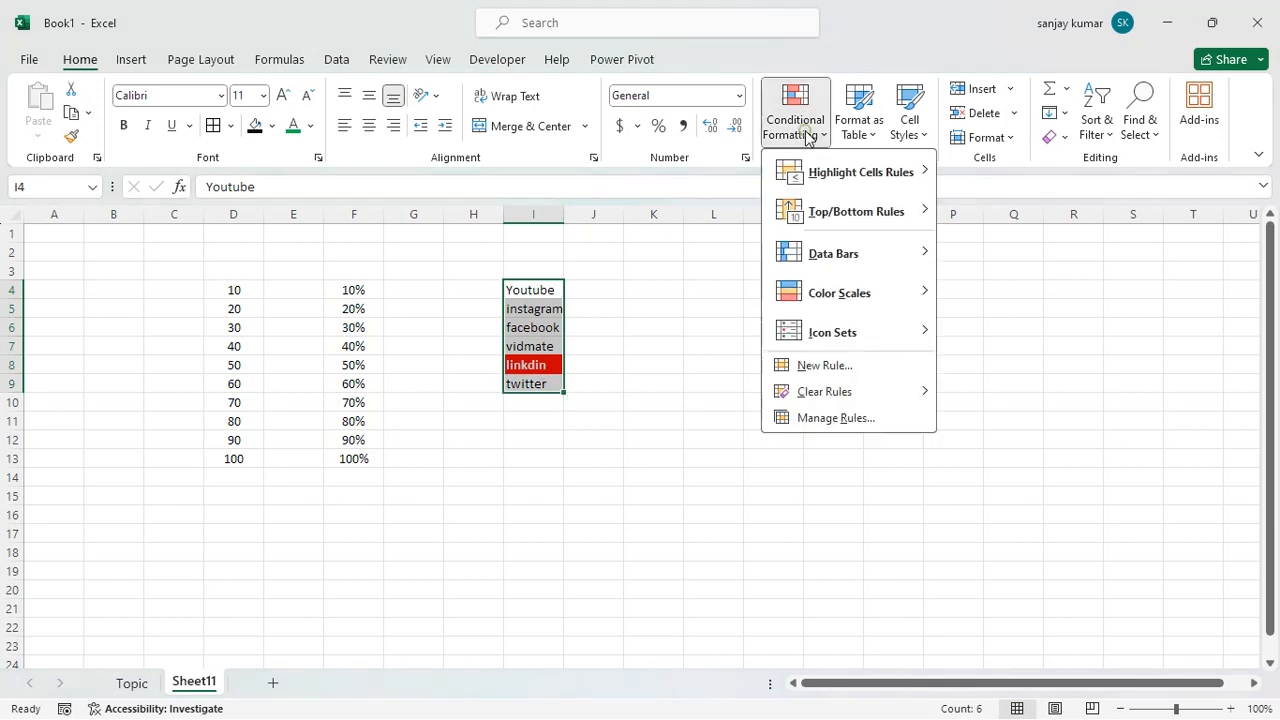
mouse_move(818, 396)
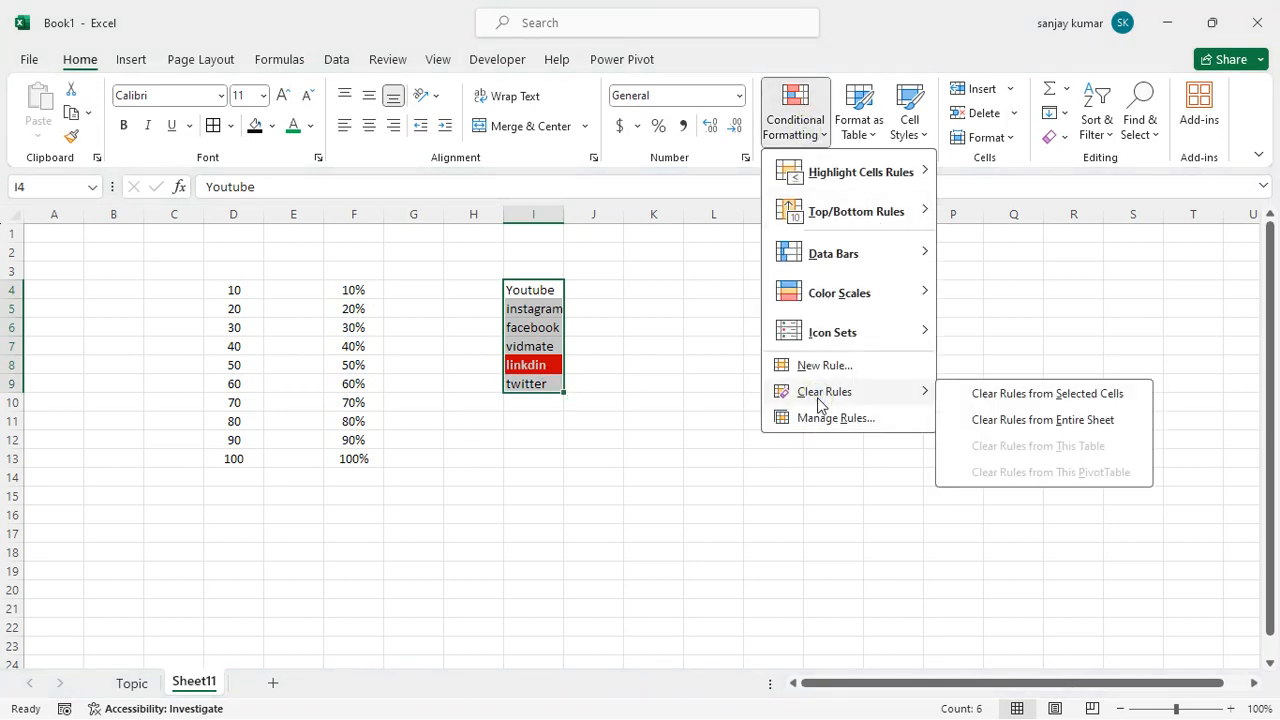
left_click(988, 395)
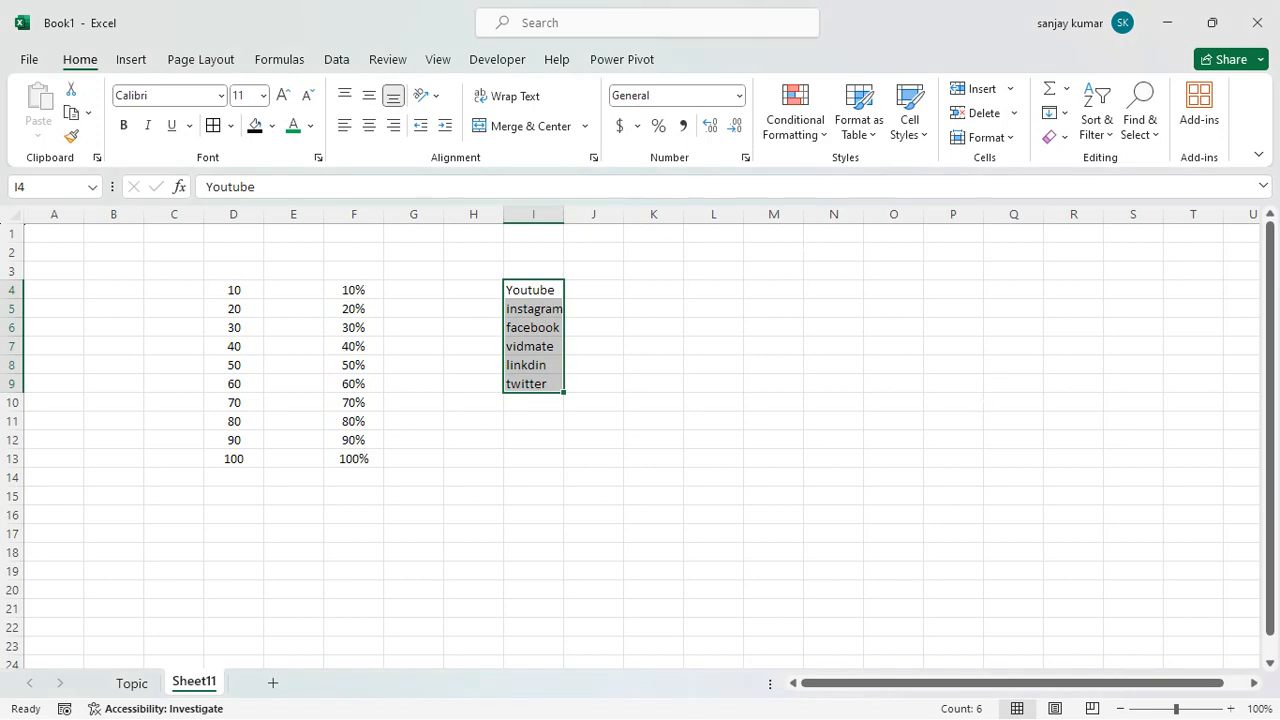
left_click(807, 138)
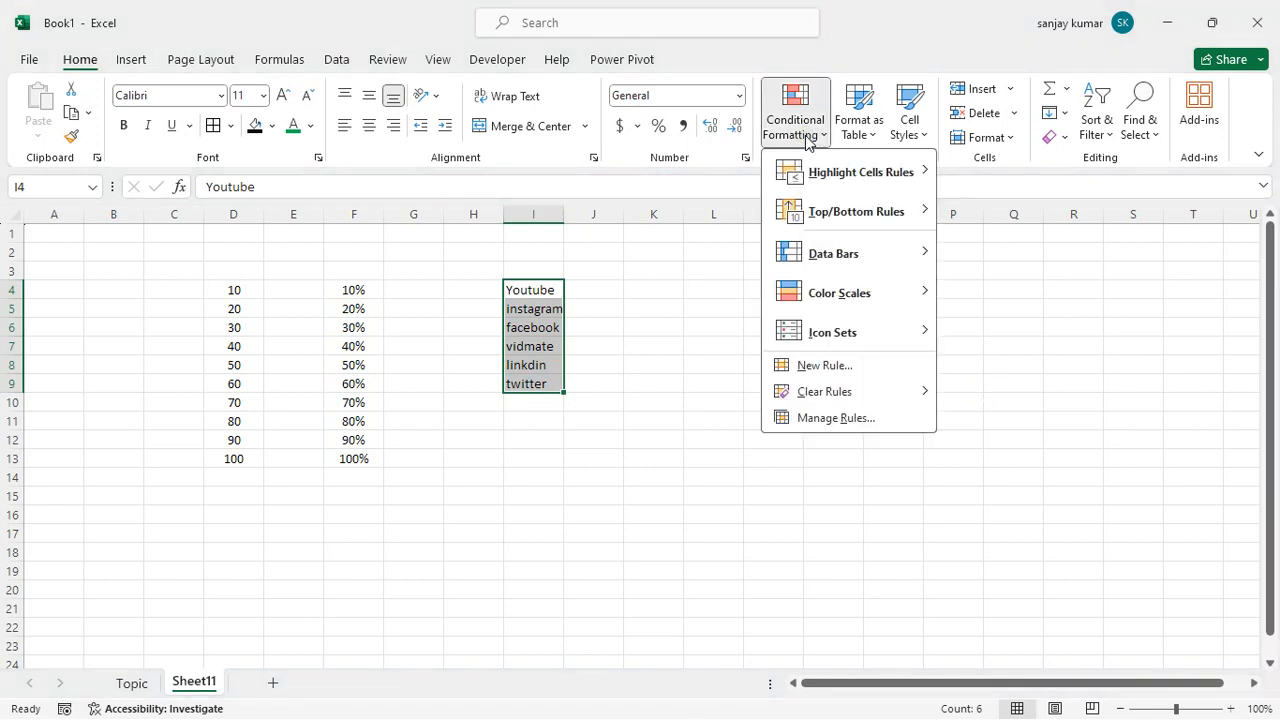
mouse_move(830, 220)
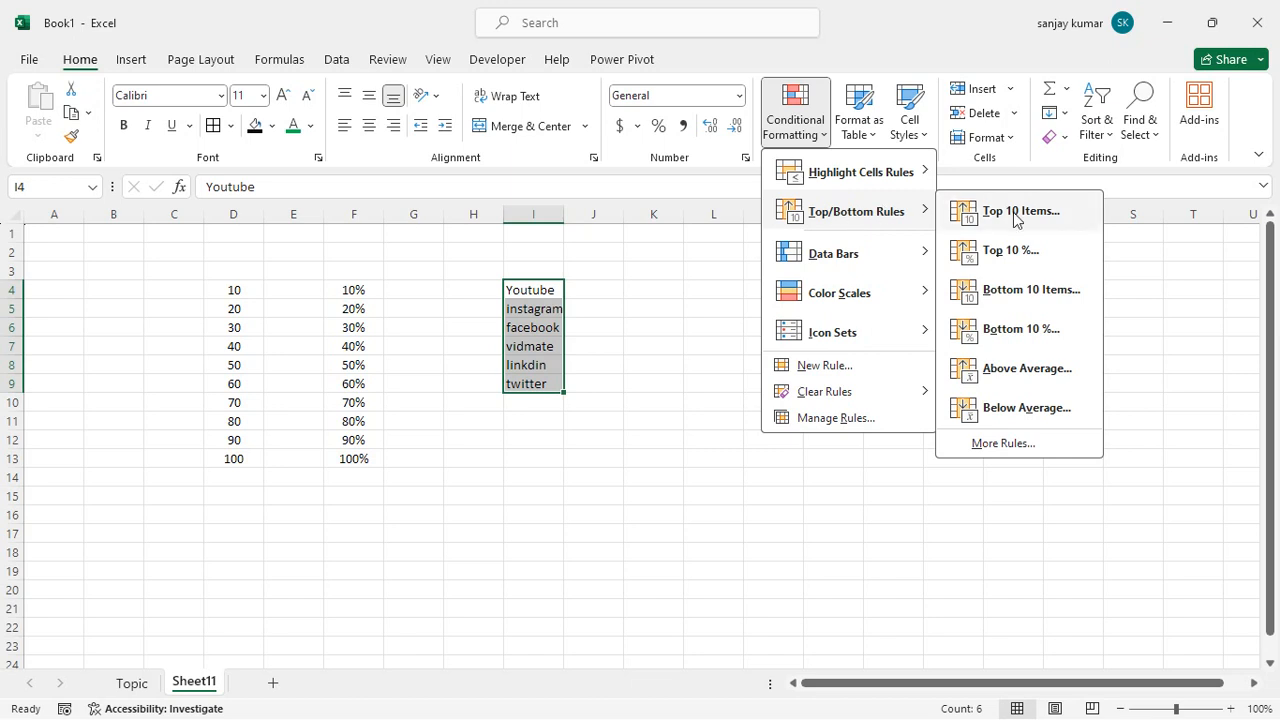
left_click(430, 310)
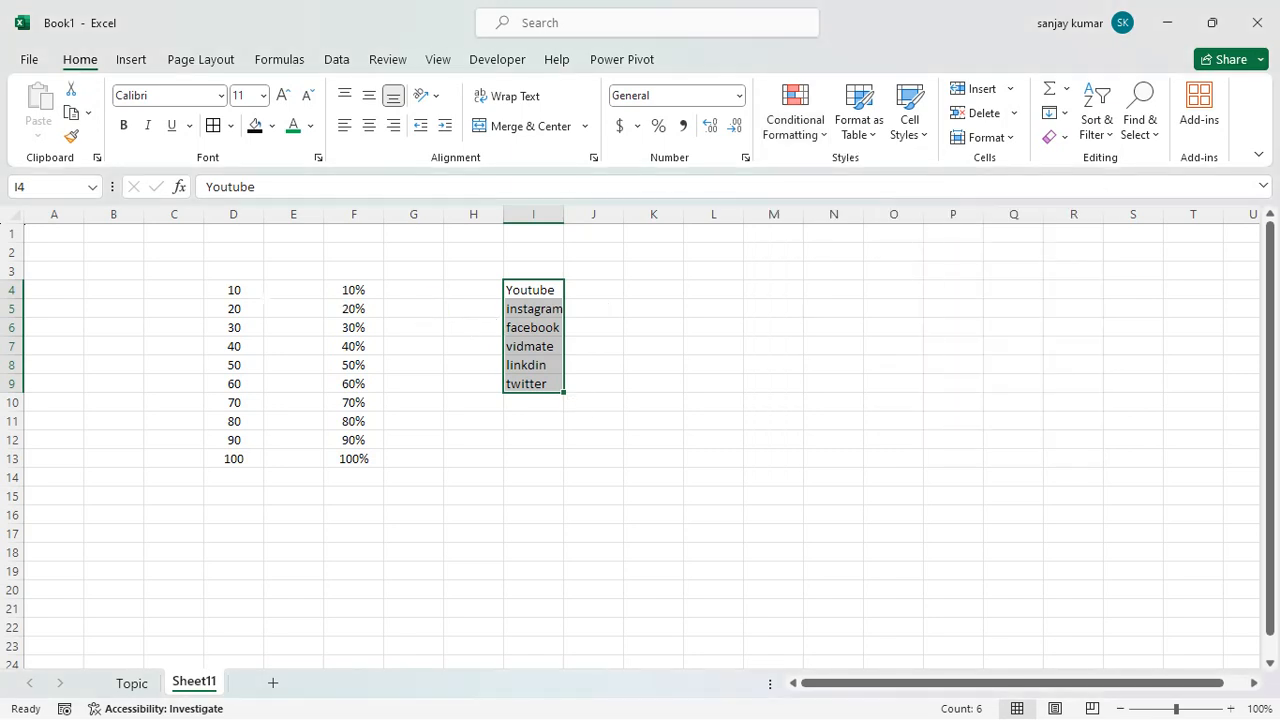
Preview a Top 10 Items rule on D4:D13 with a rank of 5 and of 3, and cancel it.
left_click_drag(234, 291, 250, 455)
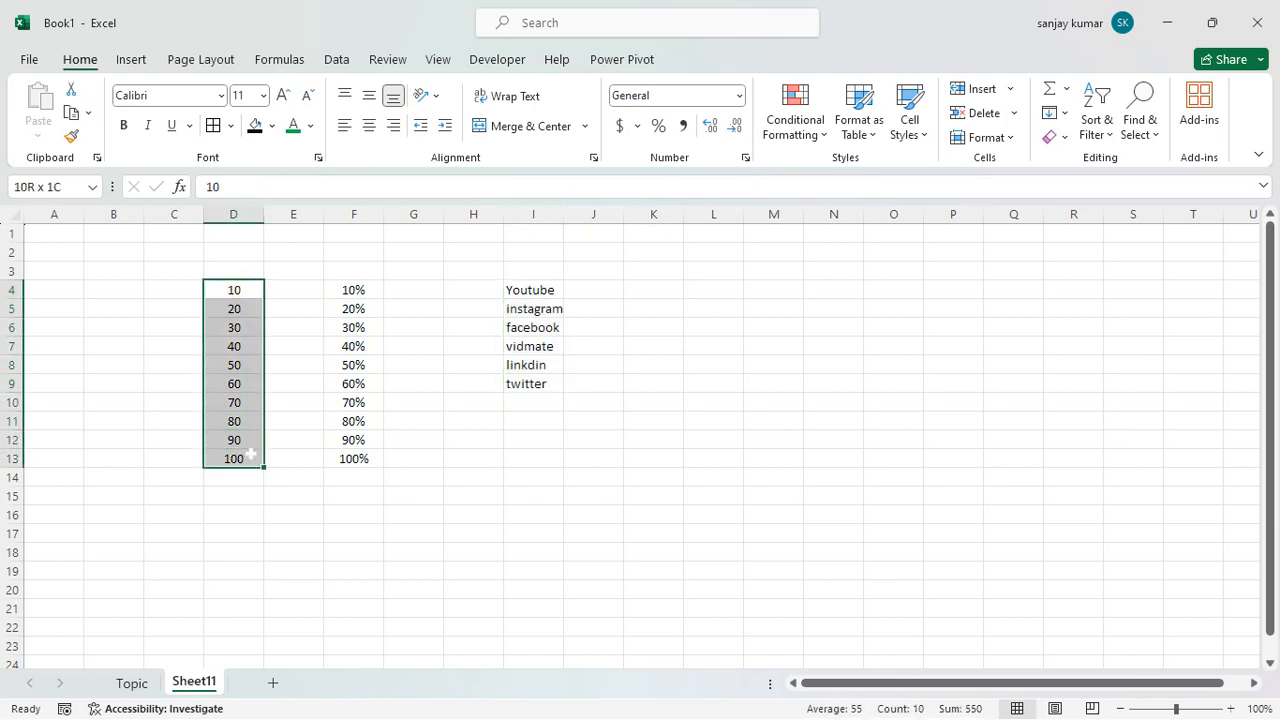
left_click(800, 130)
mouse_move(888, 210)
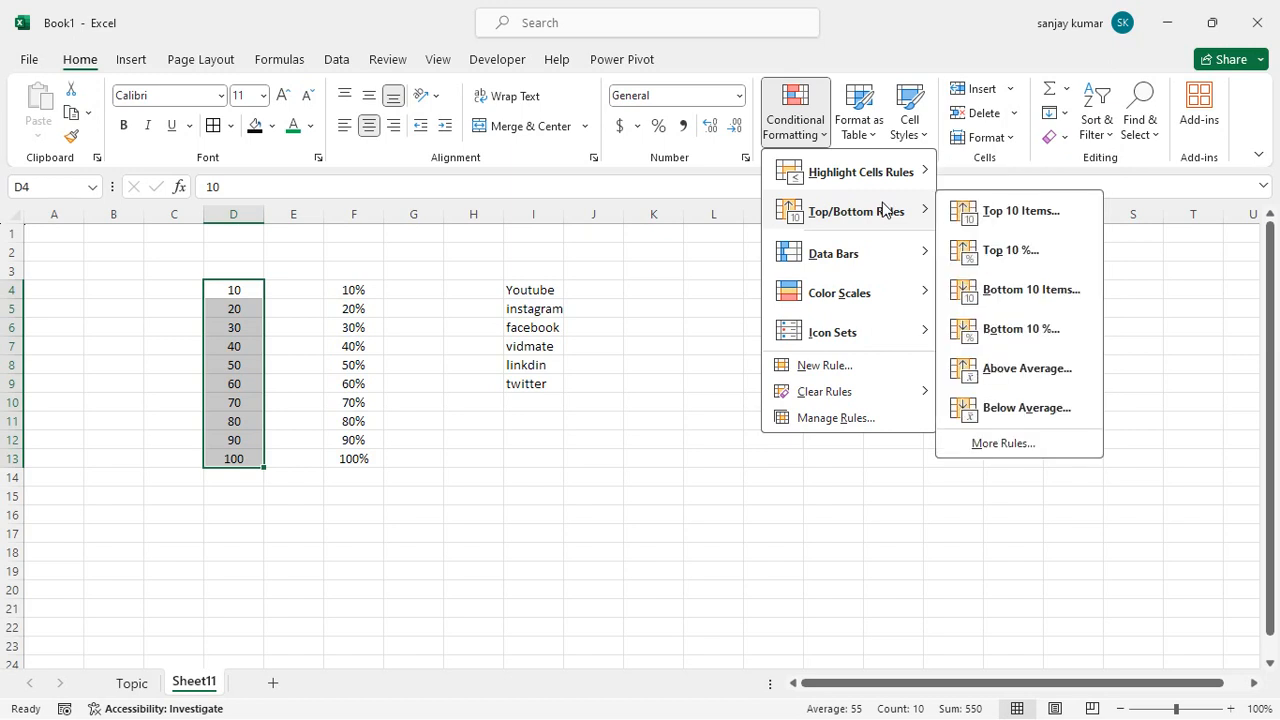
left_click(1015, 213)
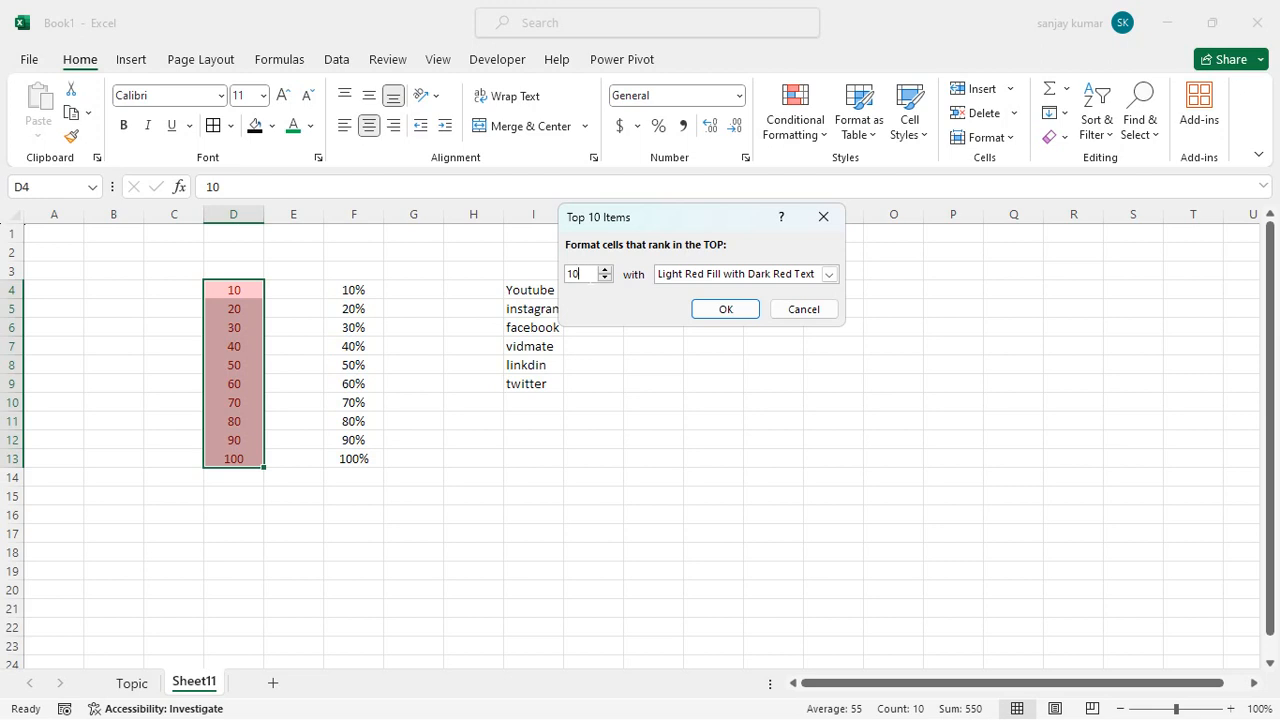
key("BackSpace")
type("5")
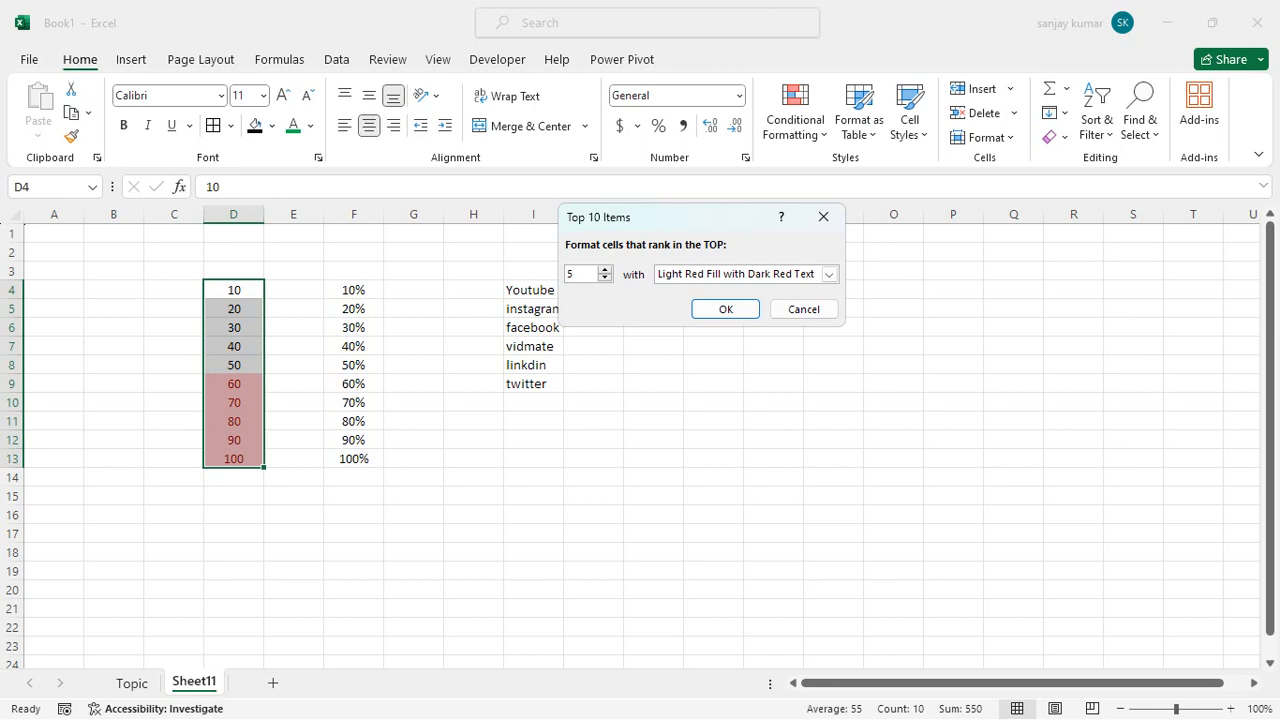
key("BackSpace")
type("3")
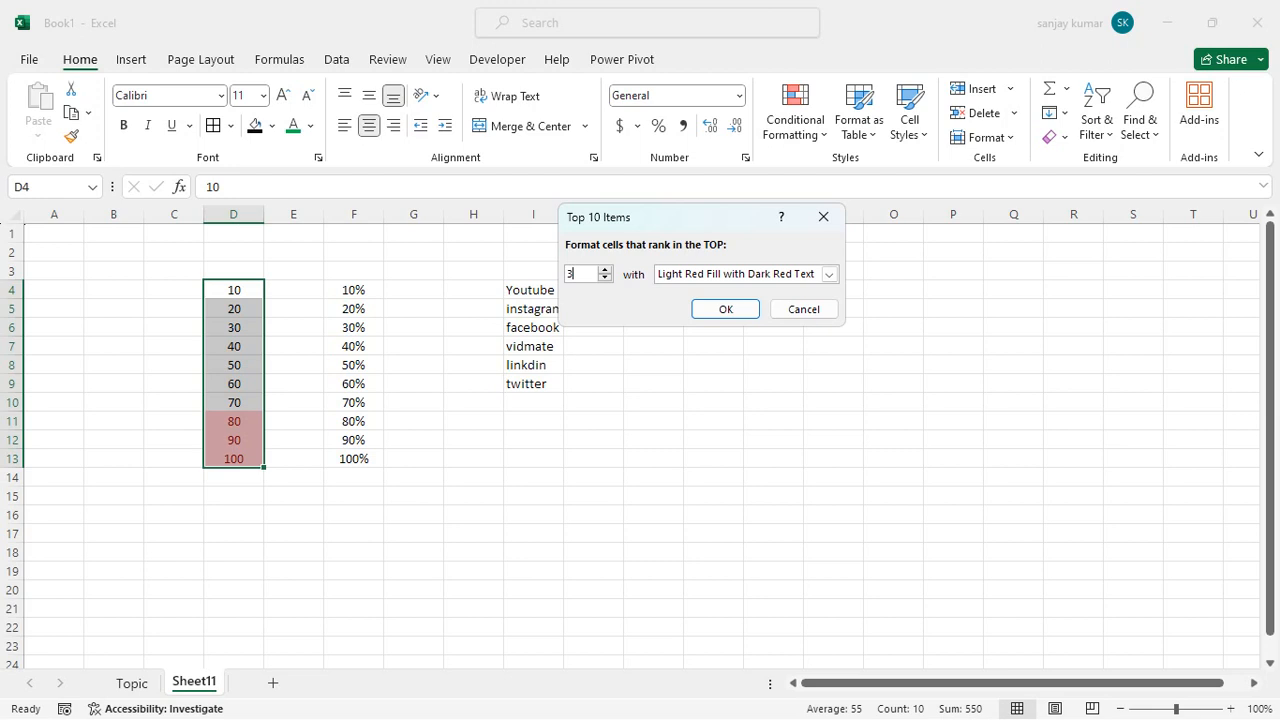
left_click(789, 308)
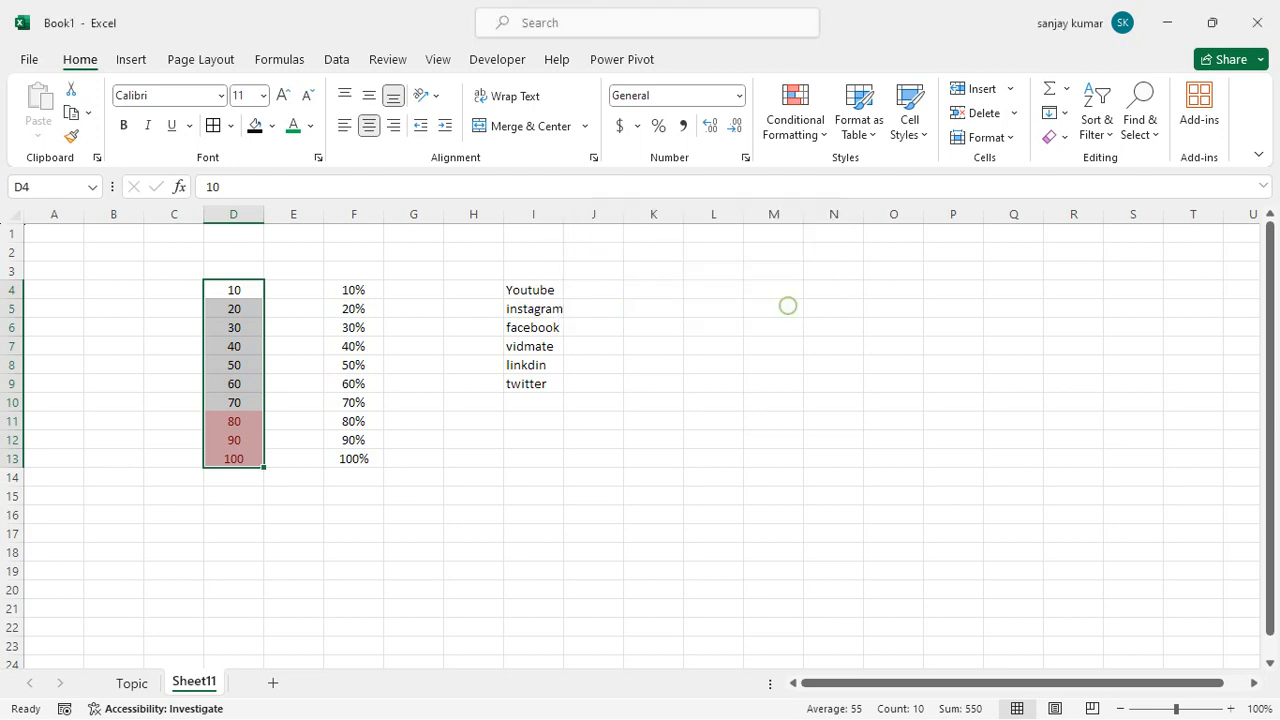
left_click(770, 270)
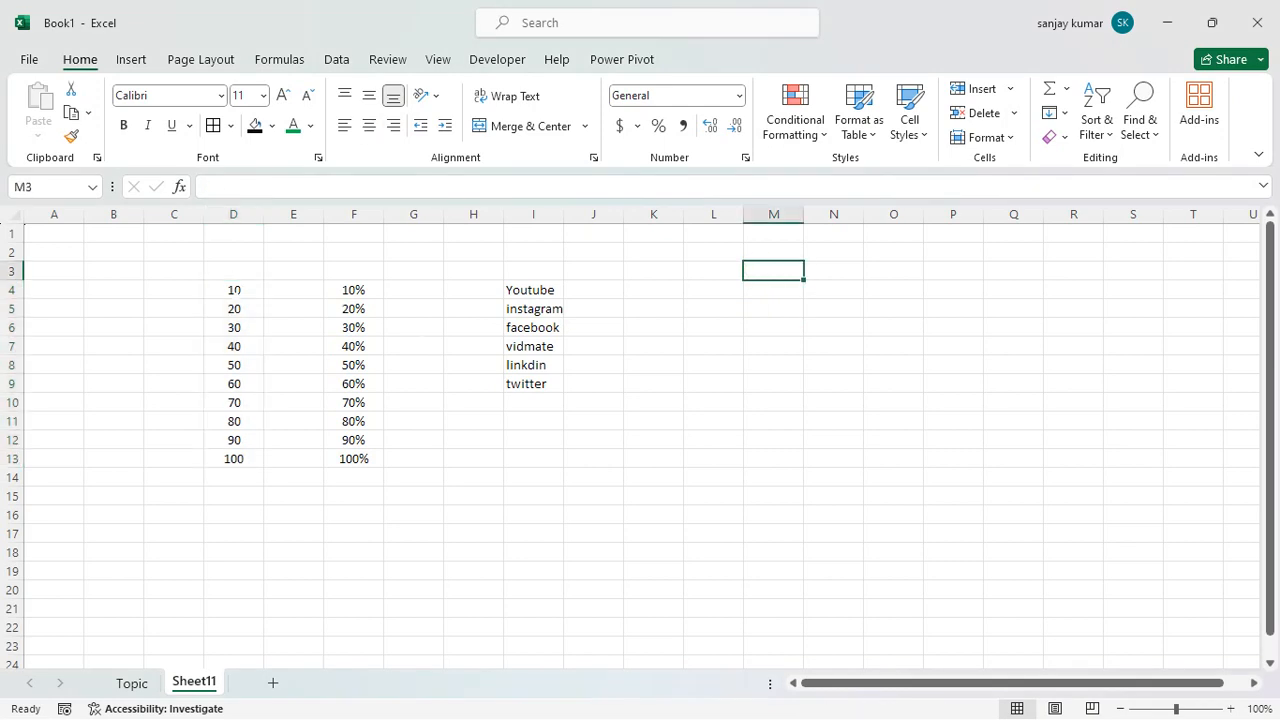
Apply the 3 Flags icon set to D4:D13.
left_click_drag(233, 290, 252, 460)
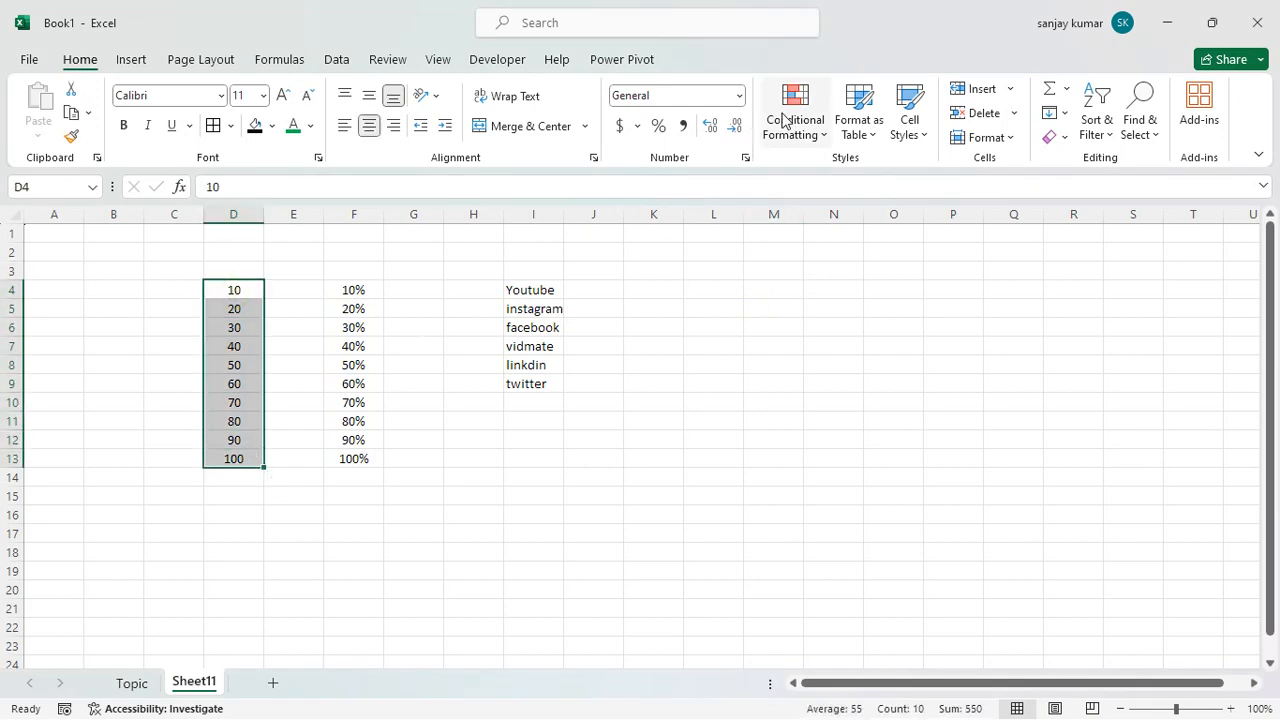
left_click(803, 136)
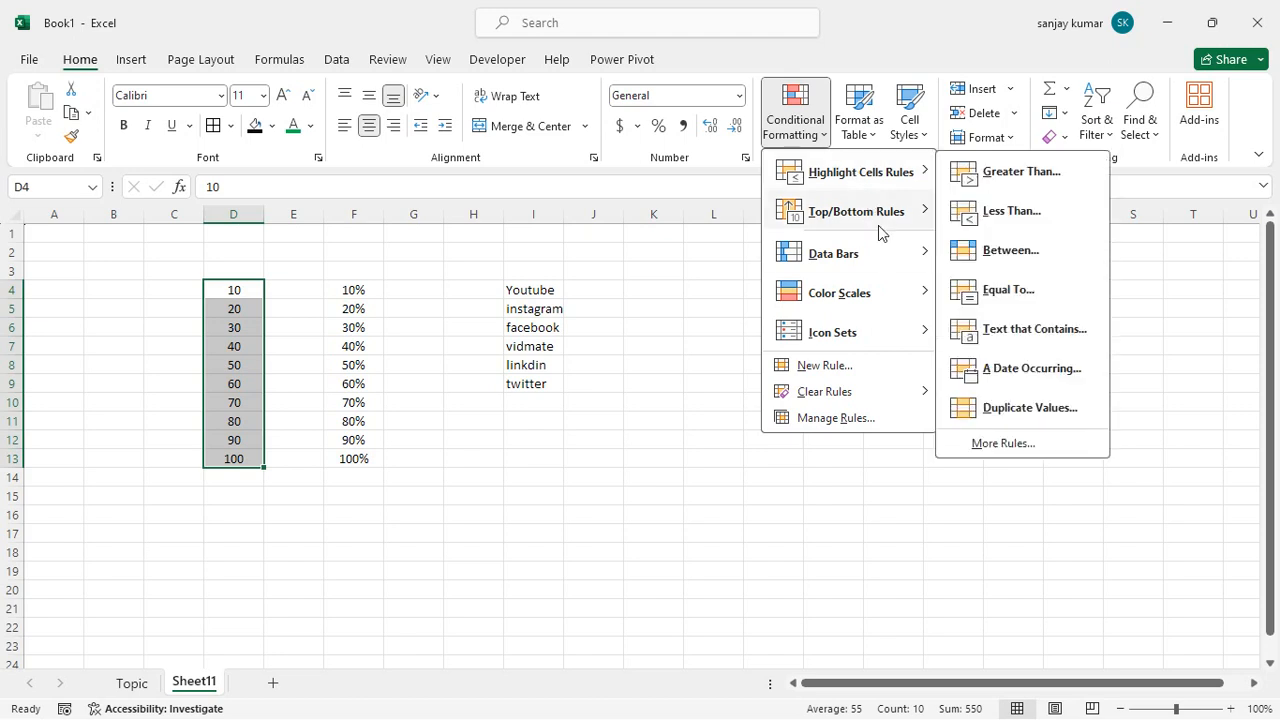
mouse_move(877, 249)
mouse_move(886, 222)
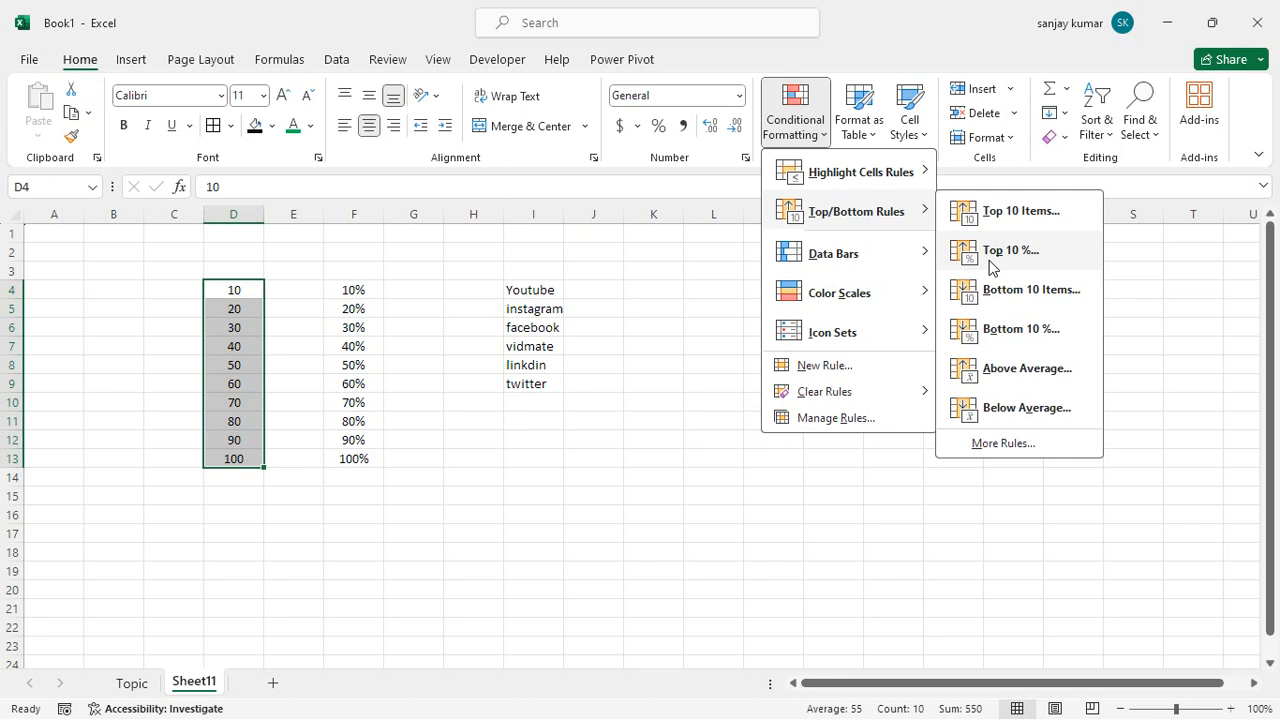
mouse_move(832, 258)
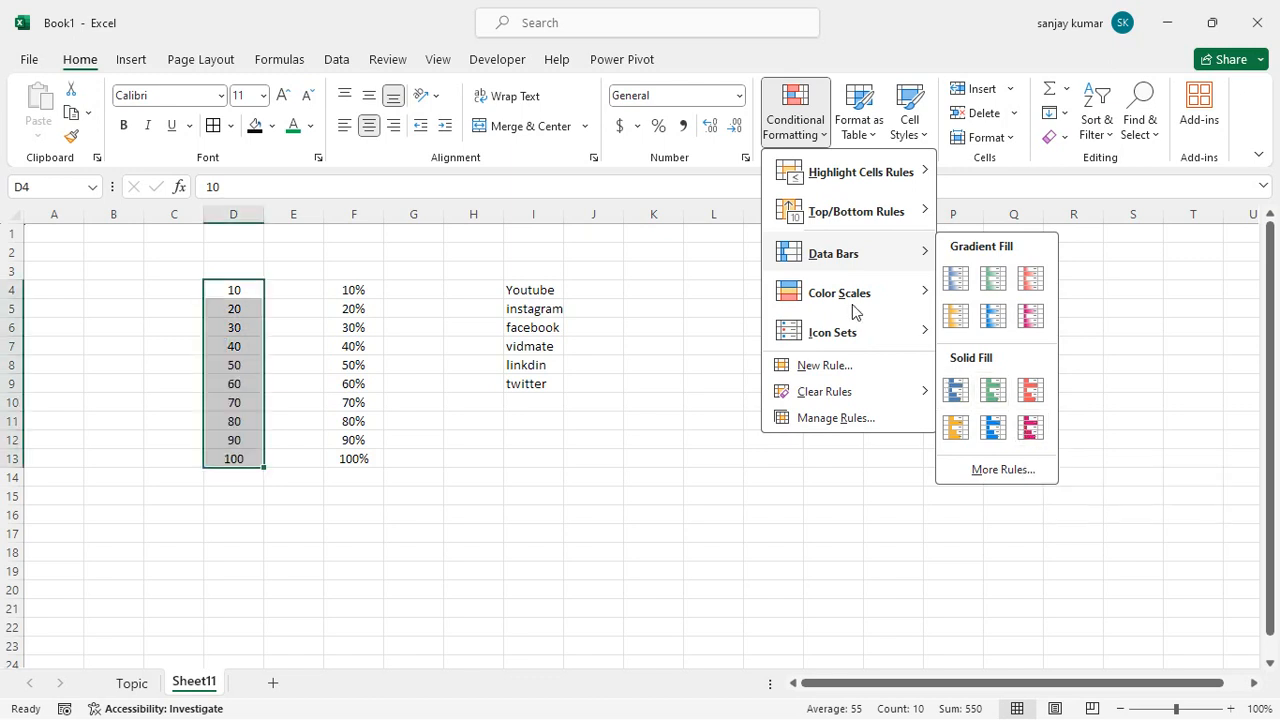
mouse_move(852, 306)
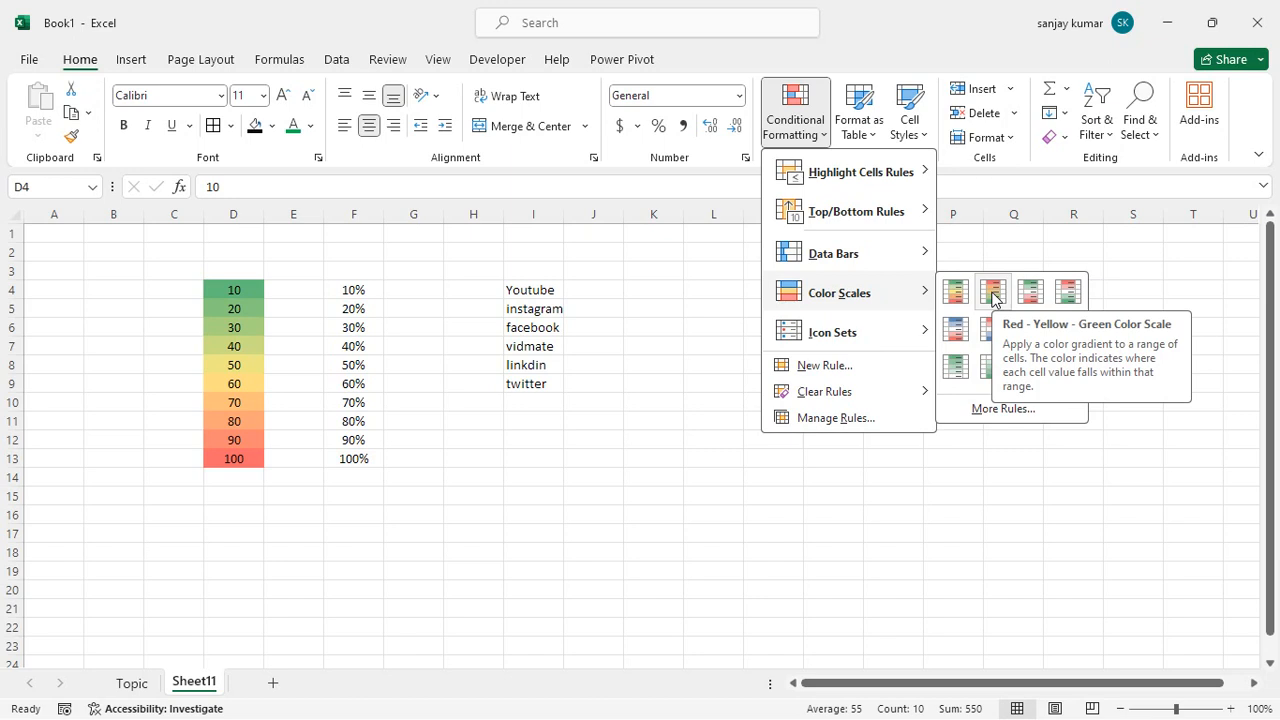
mouse_move(888, 330)
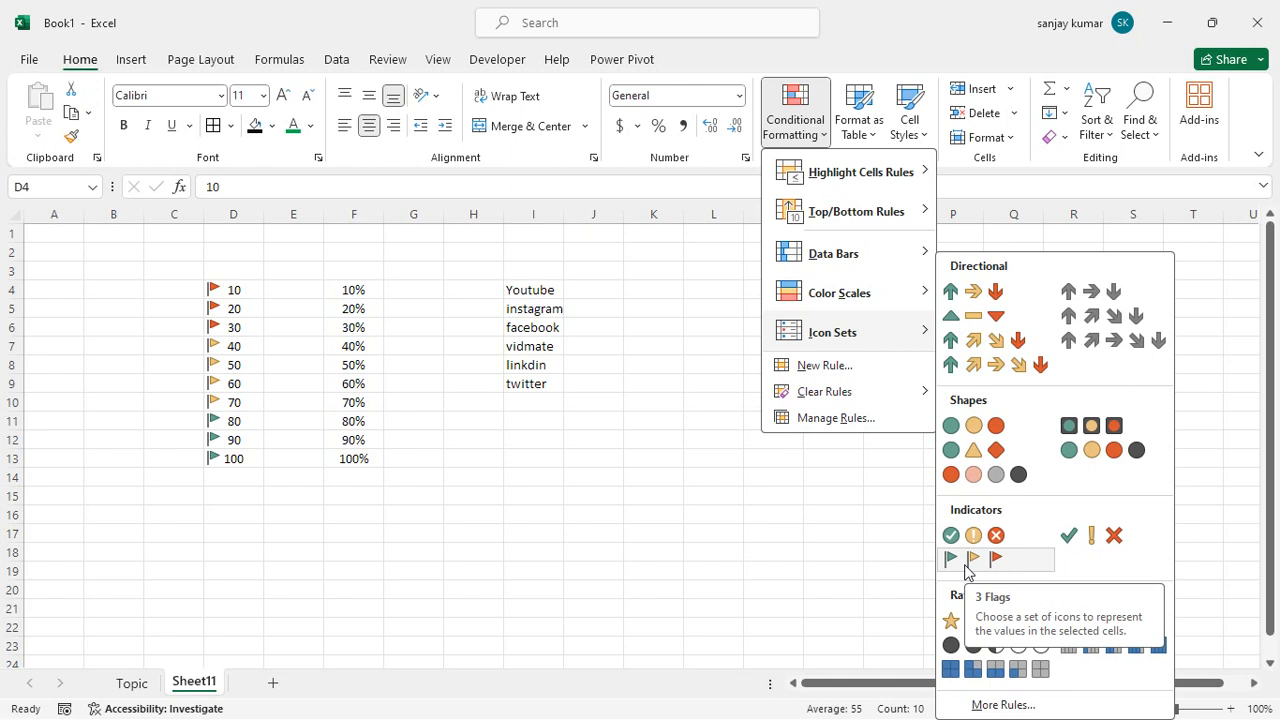
left_click(967, 562)
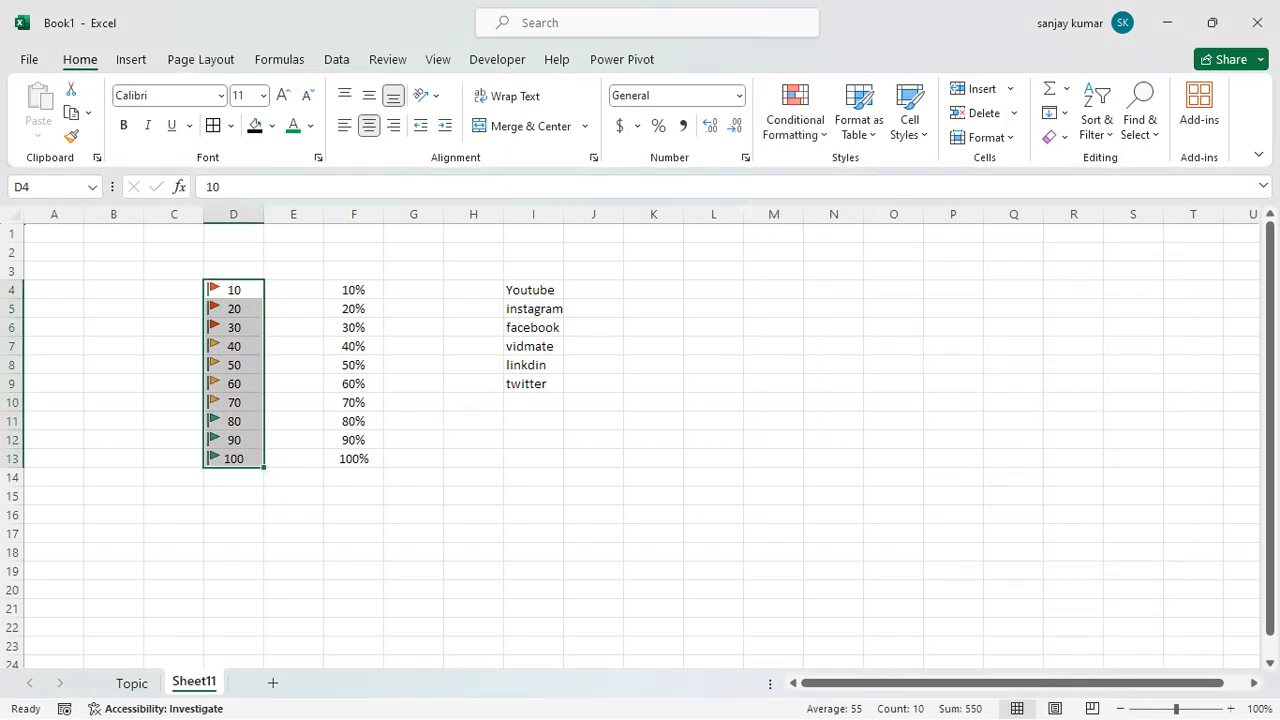
Edit the icon set rule on D4:D13 so that the yellow flag starts at 50 percent, and apply the change.
left_click(797, 125)
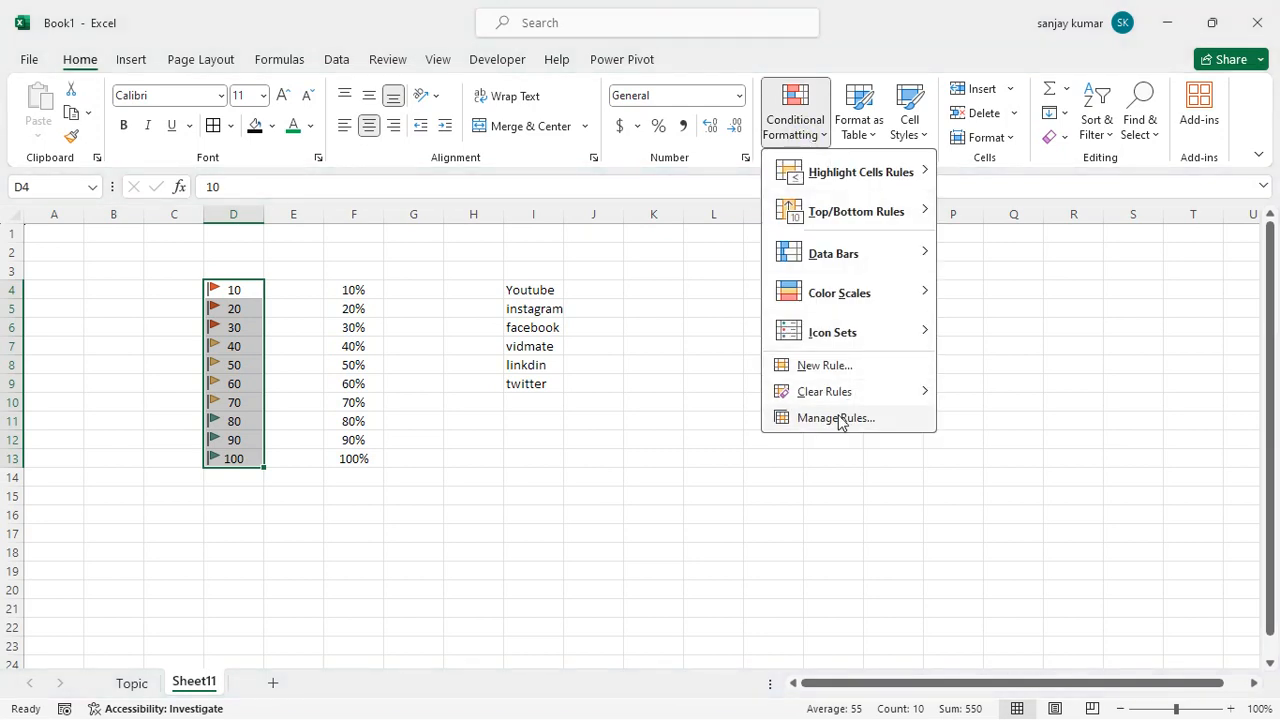
left_click(838, 420)
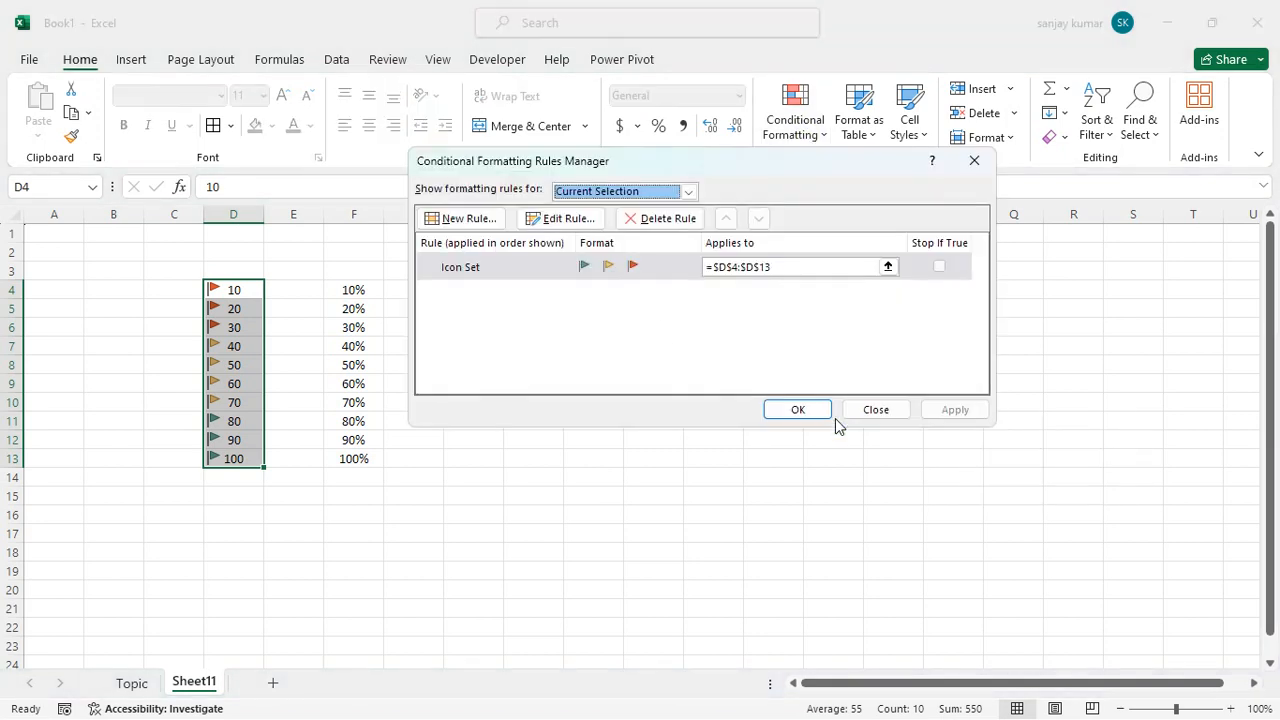
left_click(494, 264)
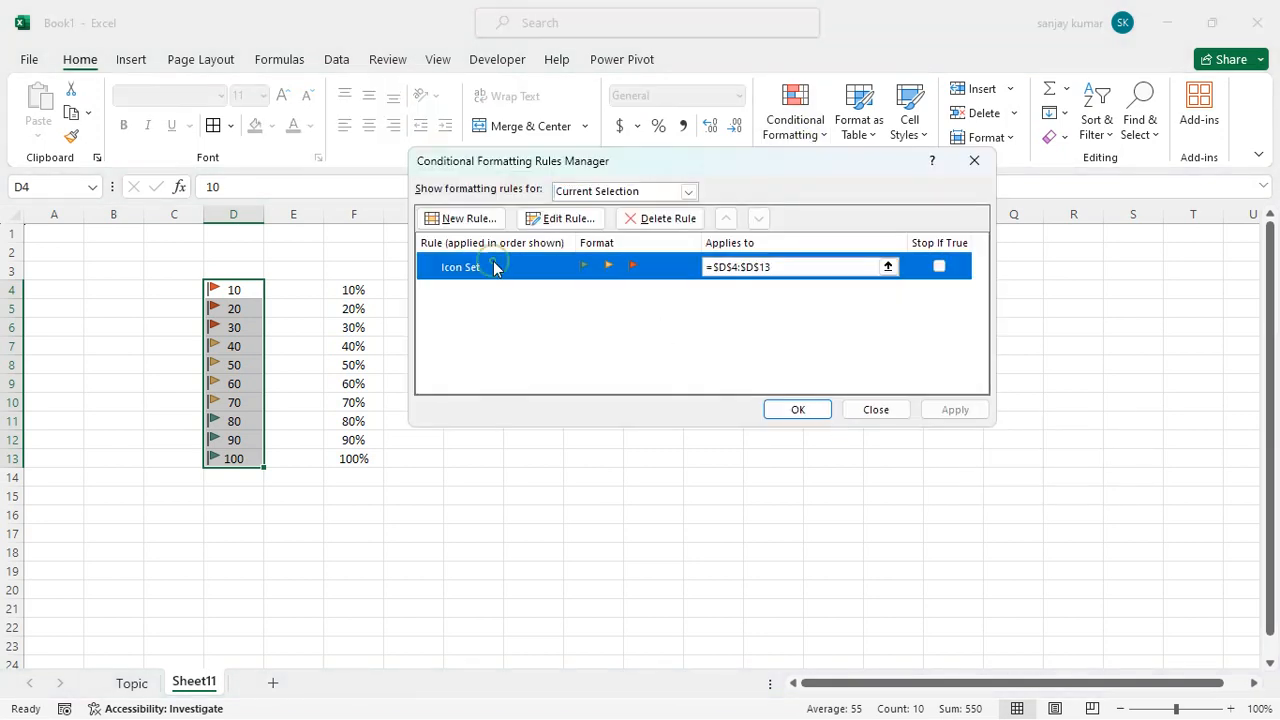
left_click(563, 224)
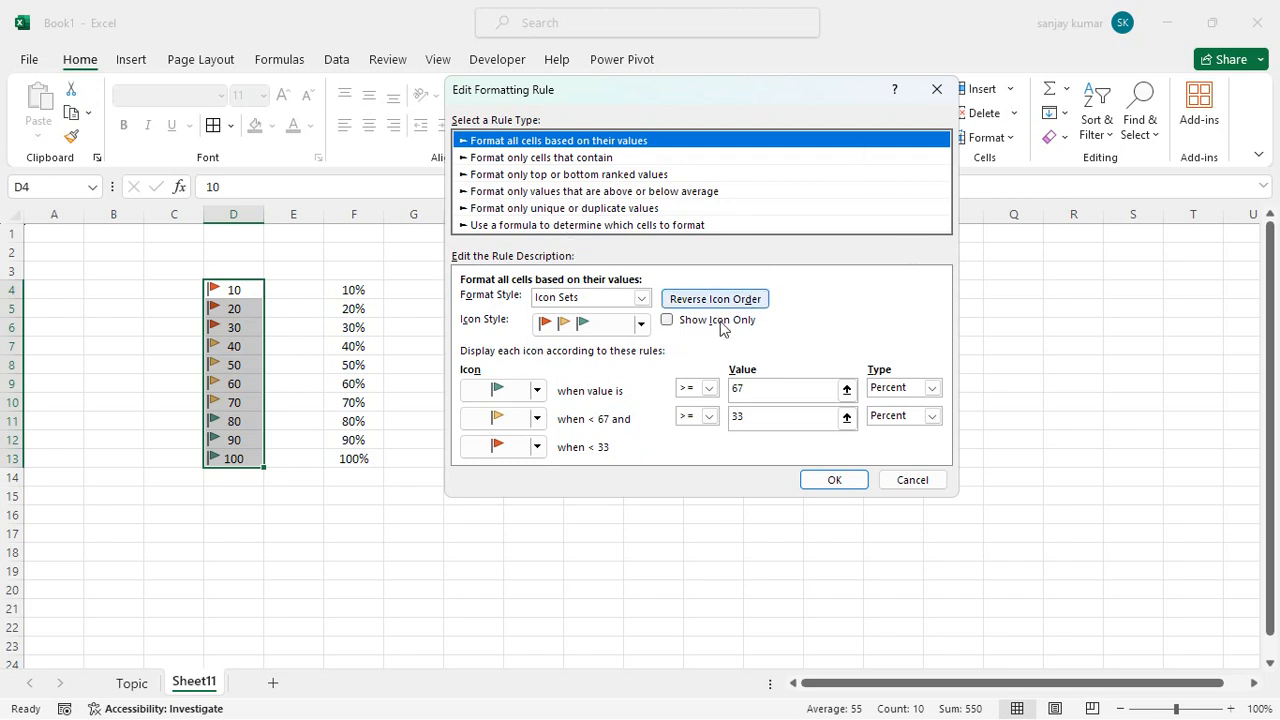
left_click(739, 411)
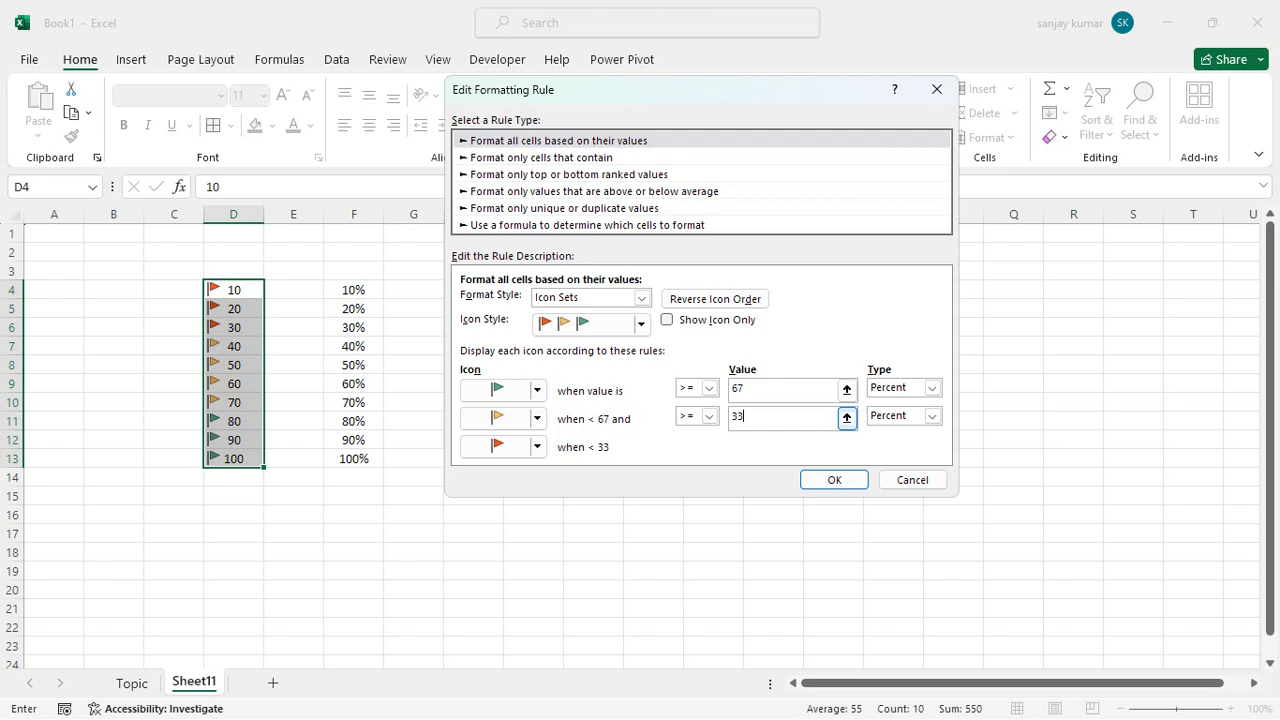
key("BackSpace")
key("BackSpace")
type("50")
left_click(768, 398)
left_click(831, 480)
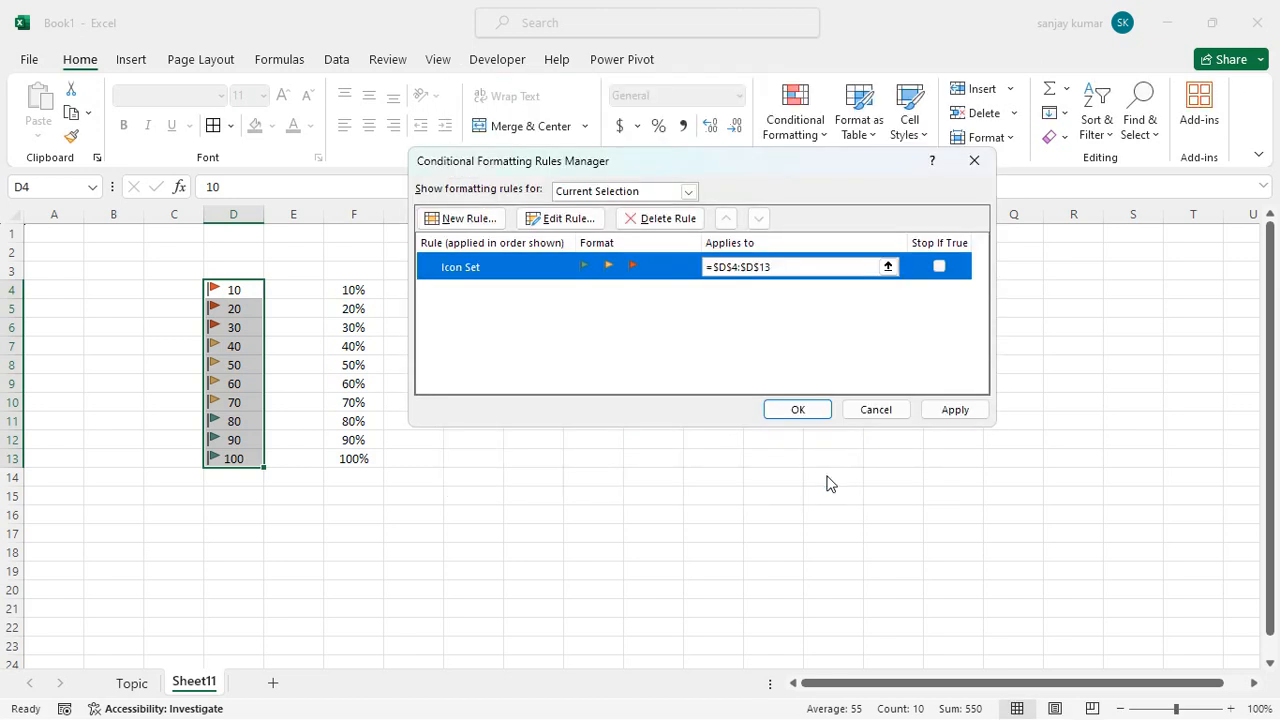
left_click(950, 409)
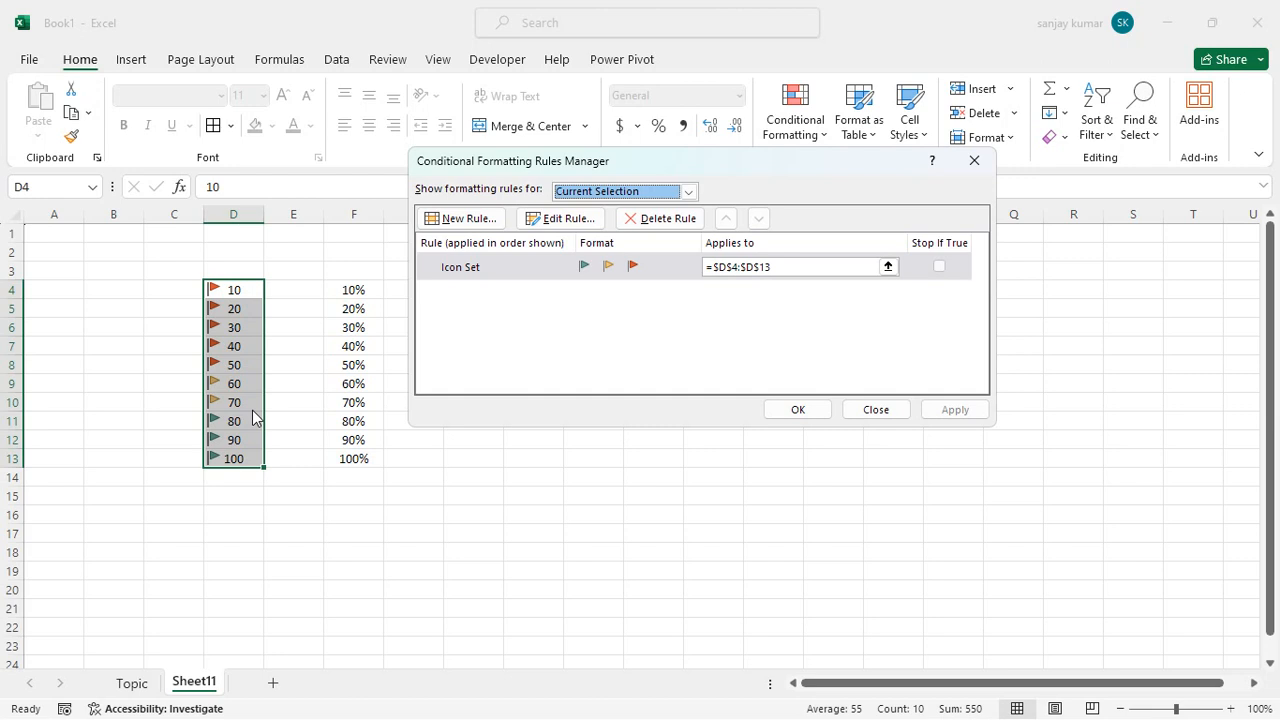
left_click(801, 409)
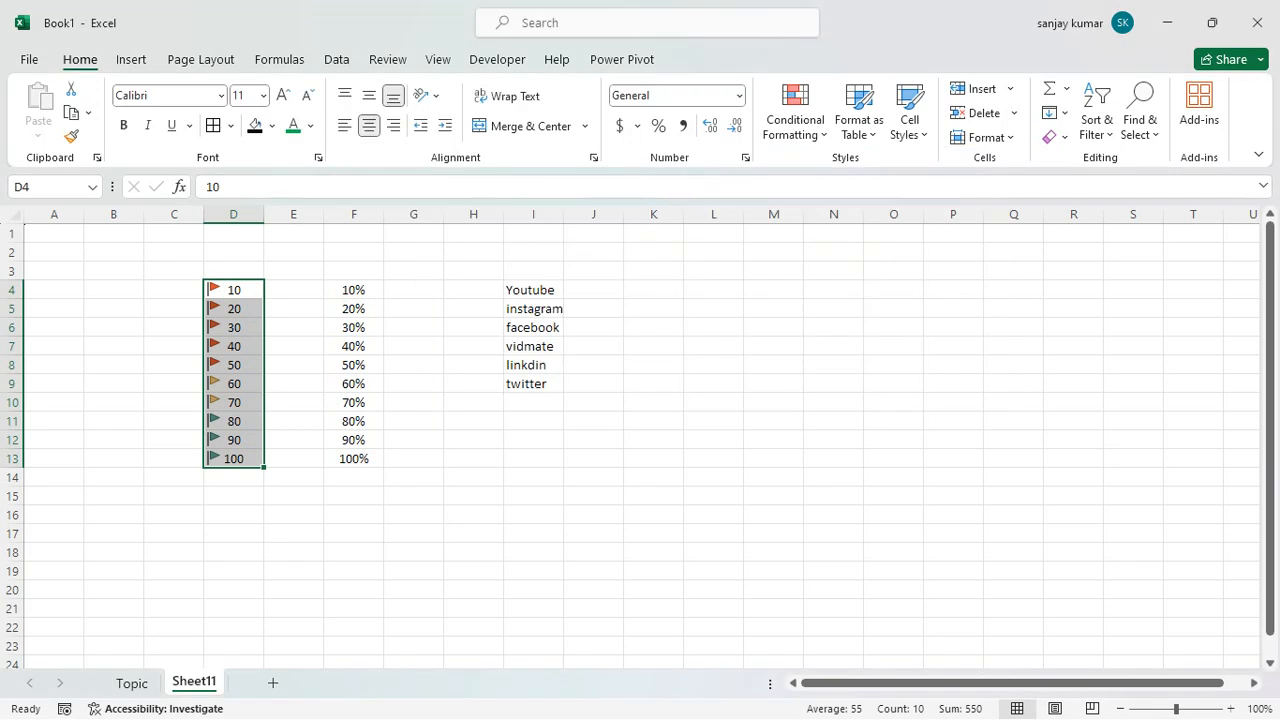
Replace the flags in D4:D13 with the ratings icon set that uses four signal-bar icons.
left_click(797, 126)
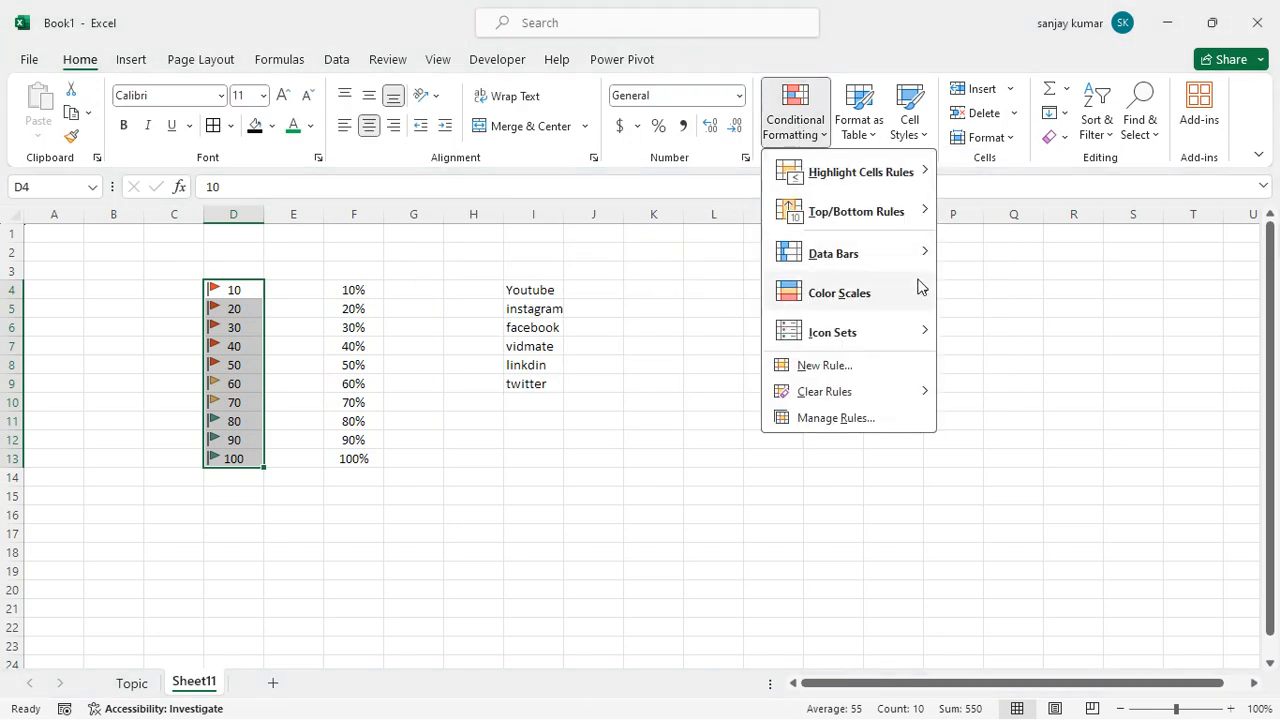
mouse_move(853, 330)
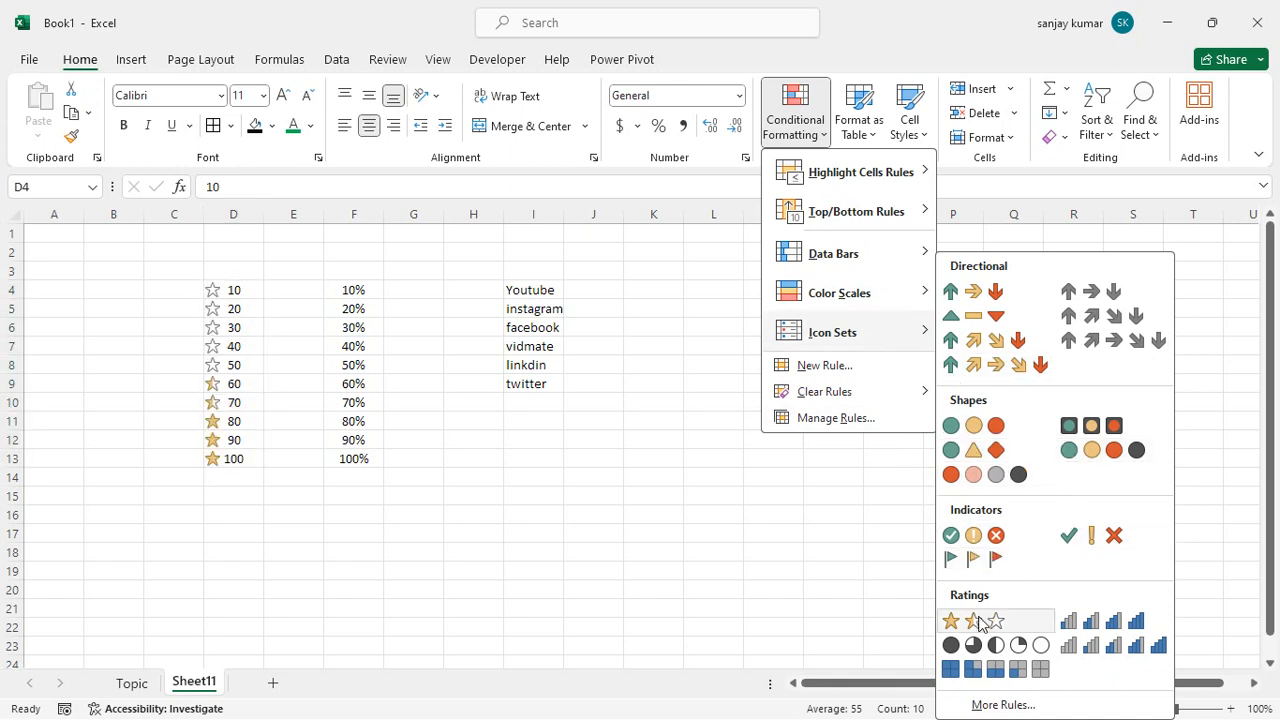
left_click(1103, 628)
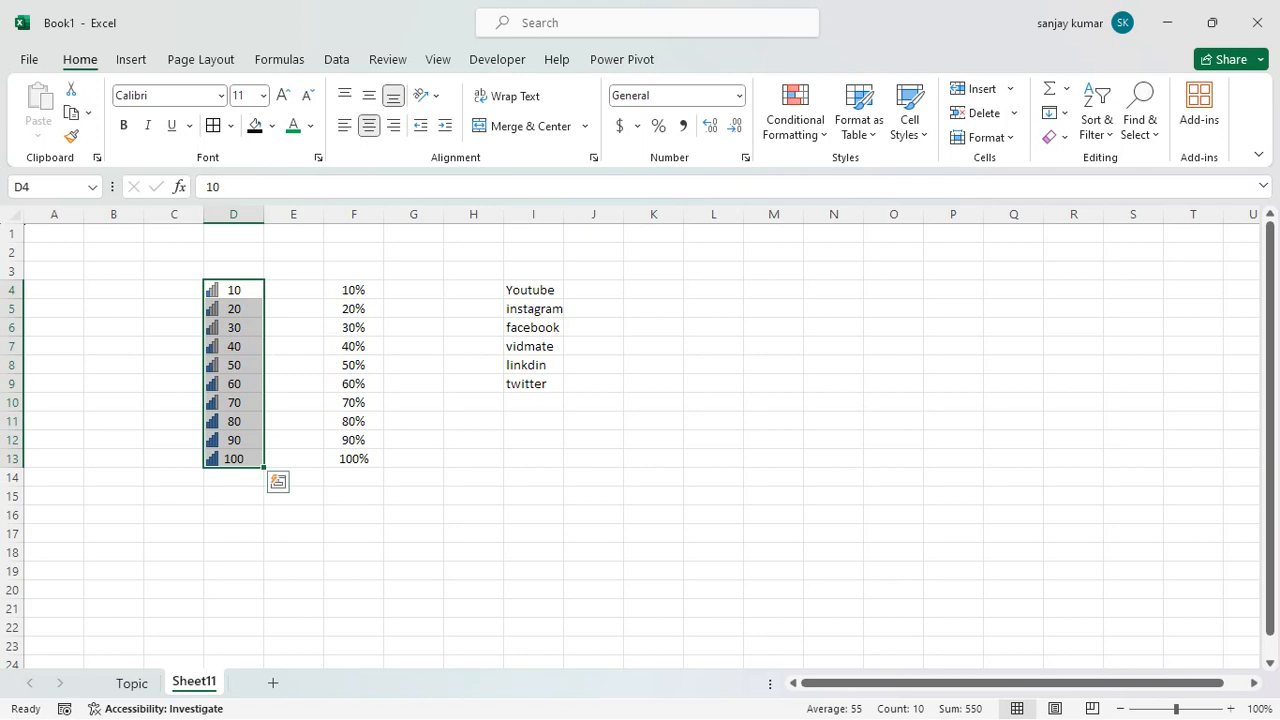
left_click(278, 346)
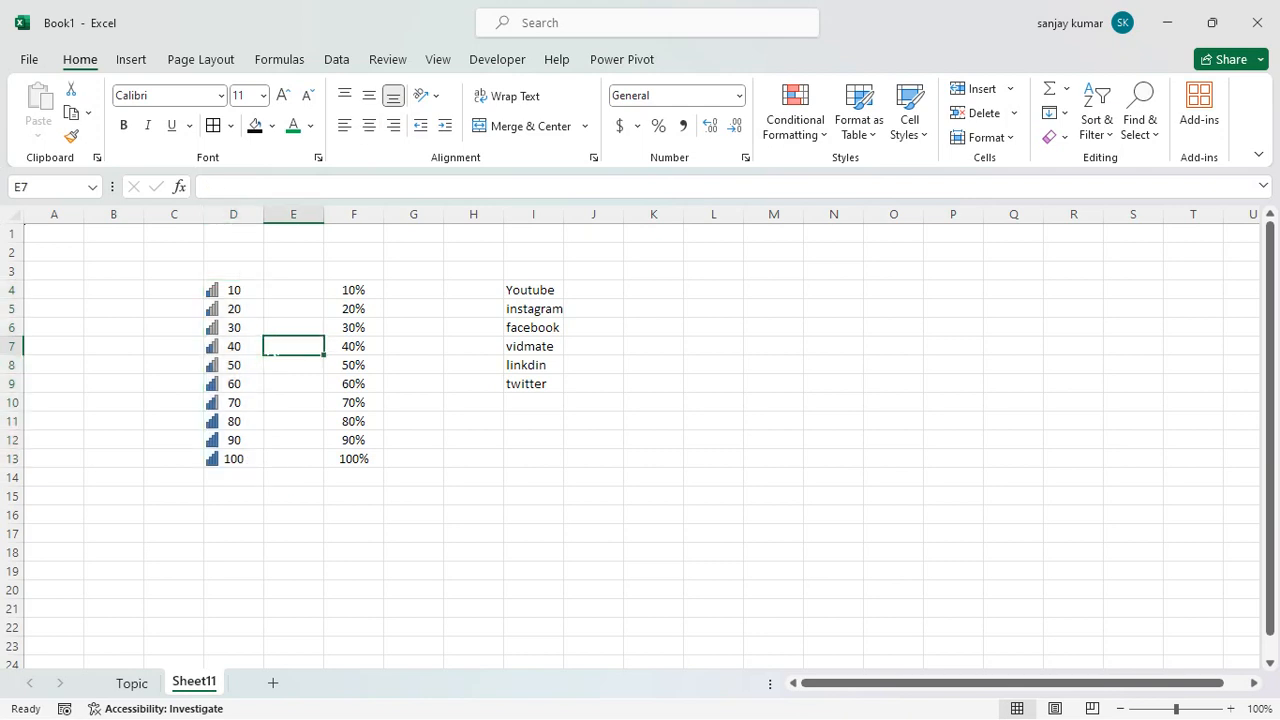